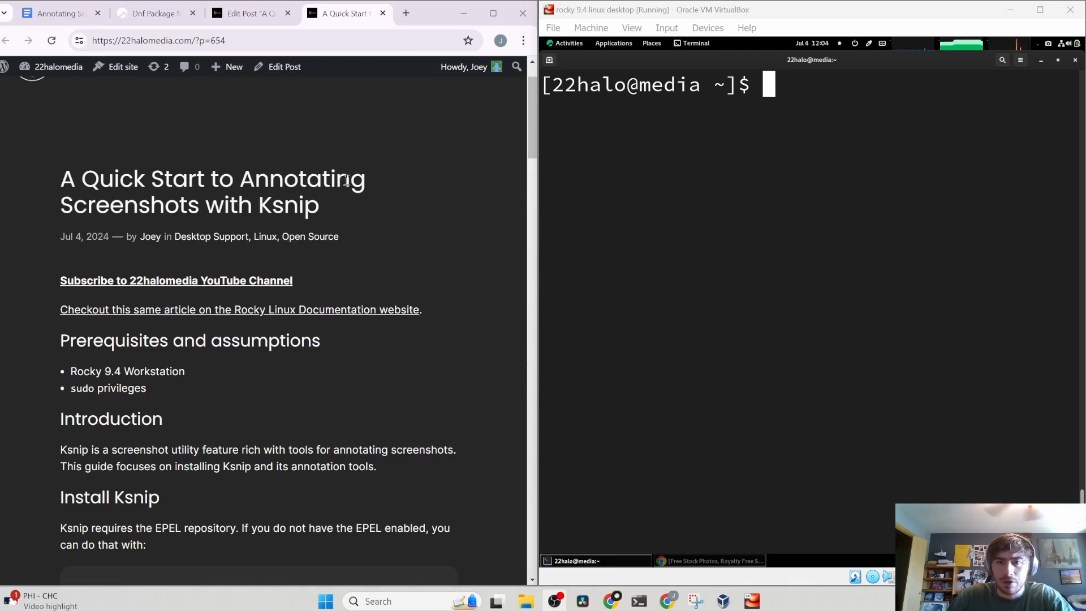
- Run sudo dnf install epel-release from the article in the Rocky Linux terminal, and enter the account password
{"action": "scroll", "coordinate": [376, 126], "scroll_direction": "down", "scroll_amount": 2}
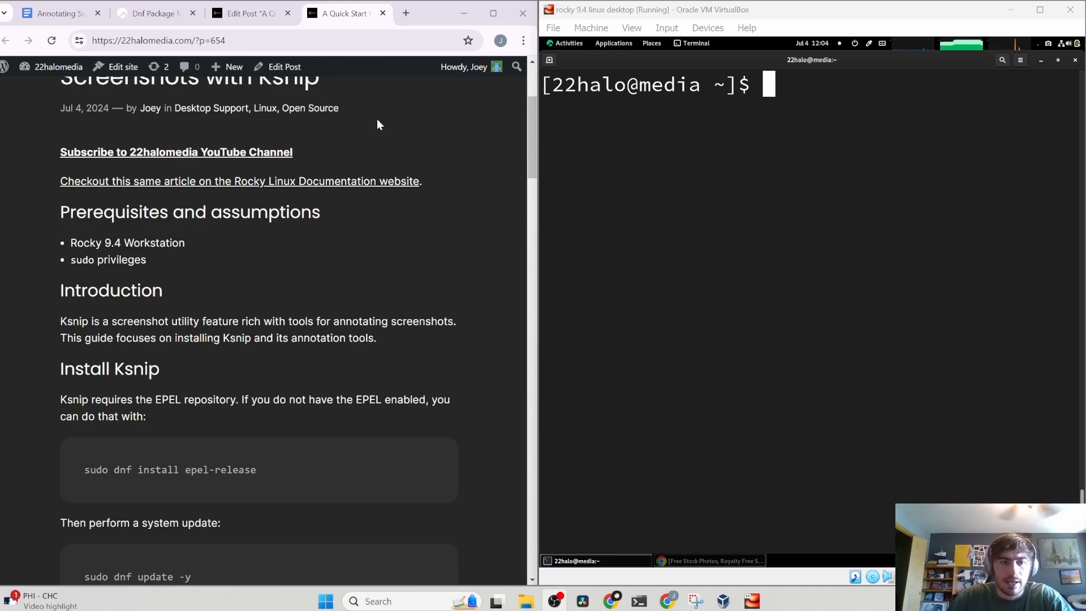
{"action": "scroll", "coordinate": [376, 120], "scroll_direction": "down", "scroll_amount": 2}
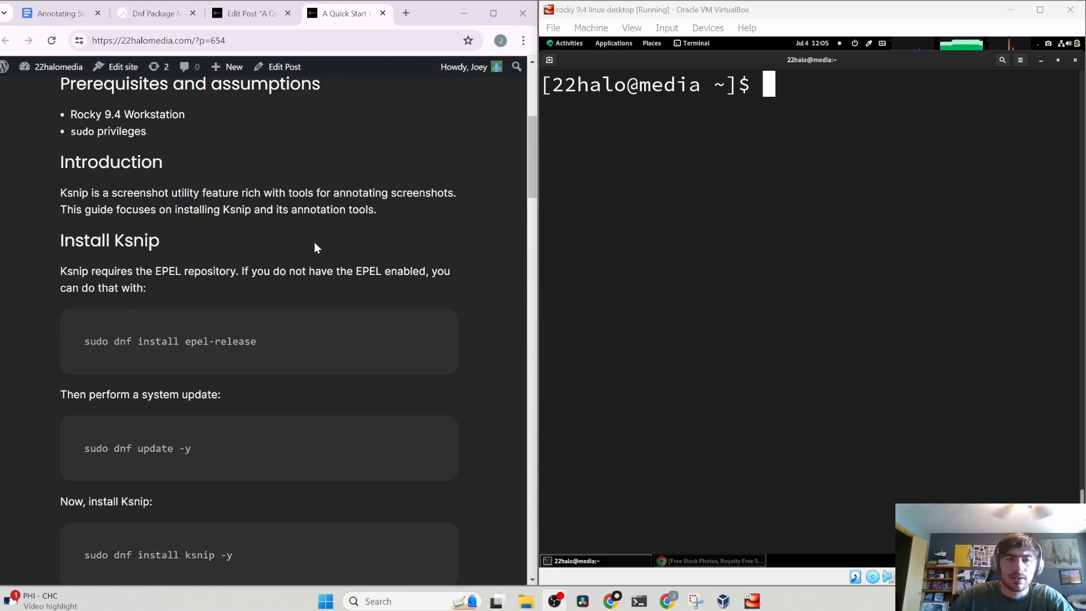
{"action": "scroll", "coordinate": [315, 240], "scroll_direction": "down", "scroll_amount": 2}
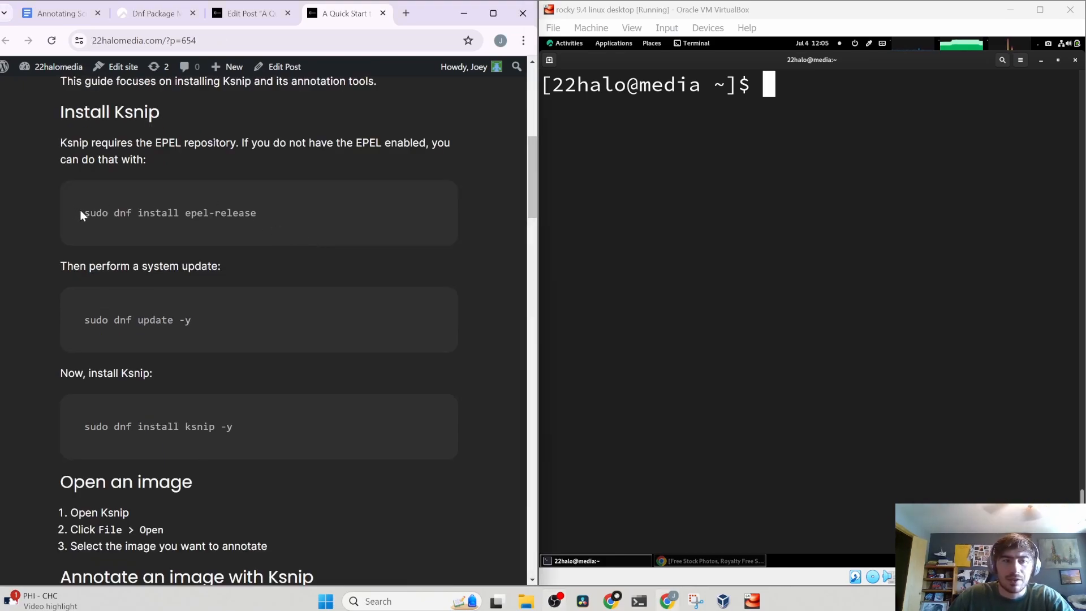
{"action": "left_click_drag", "start_coordinate": [80, 210], "coordinate": [253, 222]}
{"action": "key", "text": "ctrl+c"}
{"action": "left_click", "coordinate": [848, 181]}
{"action": "key", "text": "ctrl+shift+v"}
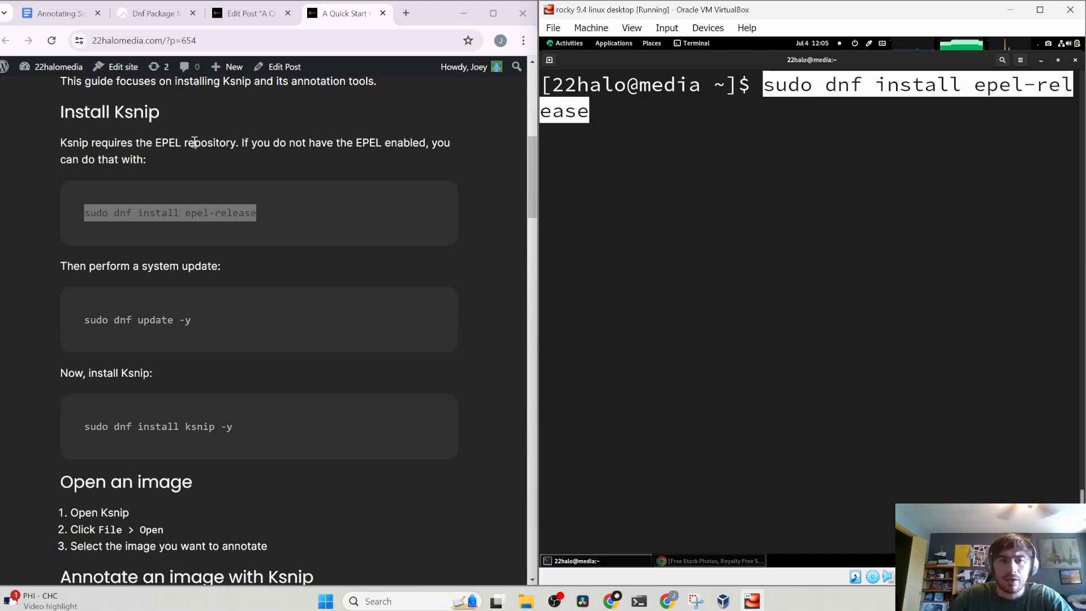
{"action": "key", "text": "Return"}
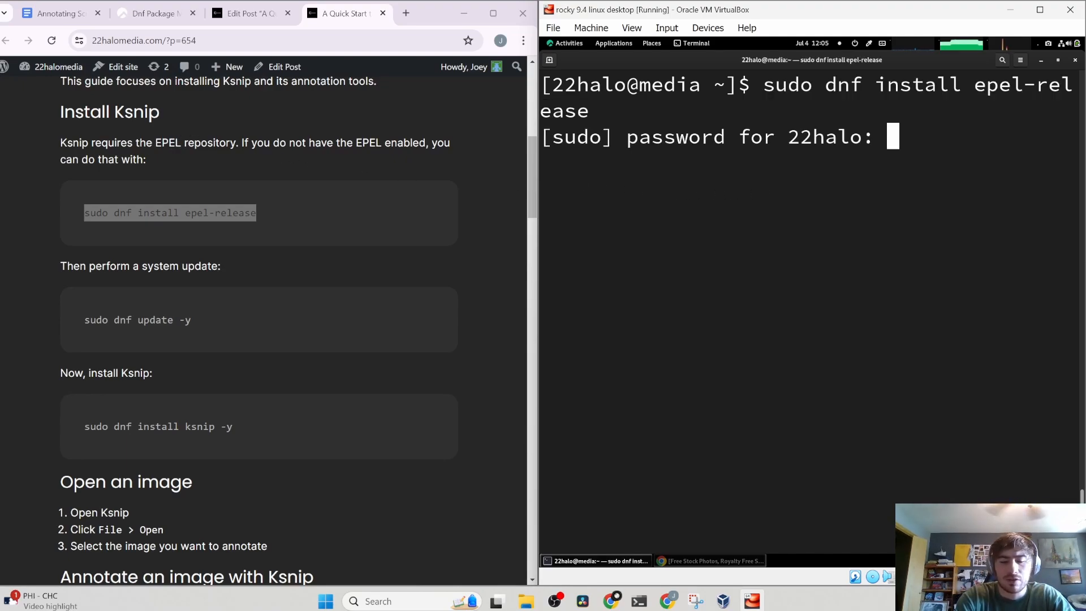
{"action": "key", "text": "Return"}
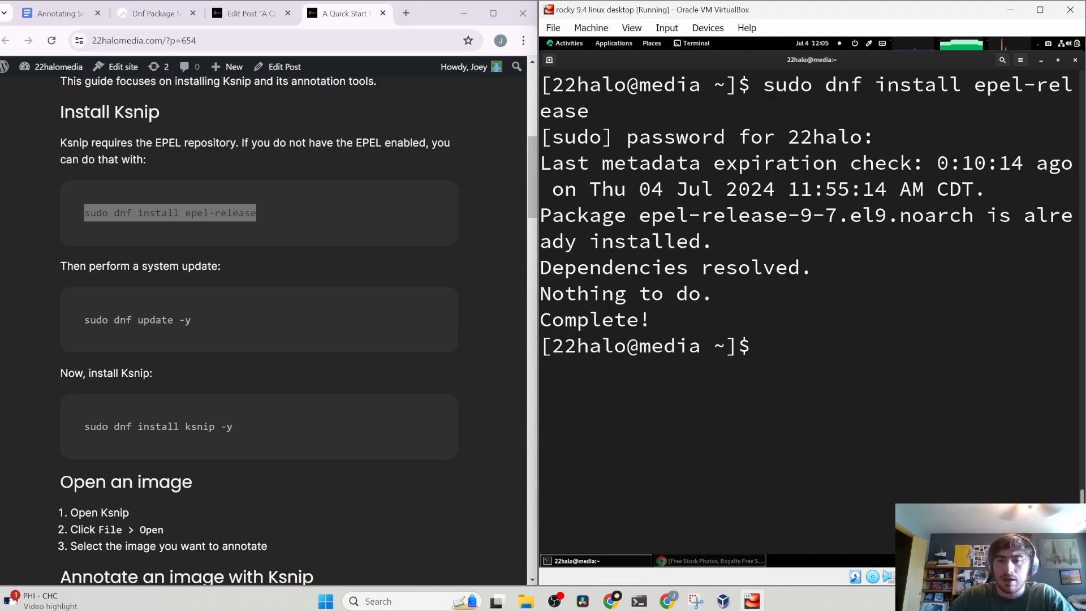
- Copy the system update command from the article and run sudo dnf update -y in the terminal
{"action": "scroll", "coordinate": [178, 262], "scroll_direction": "down", "scroll_amount": 1}
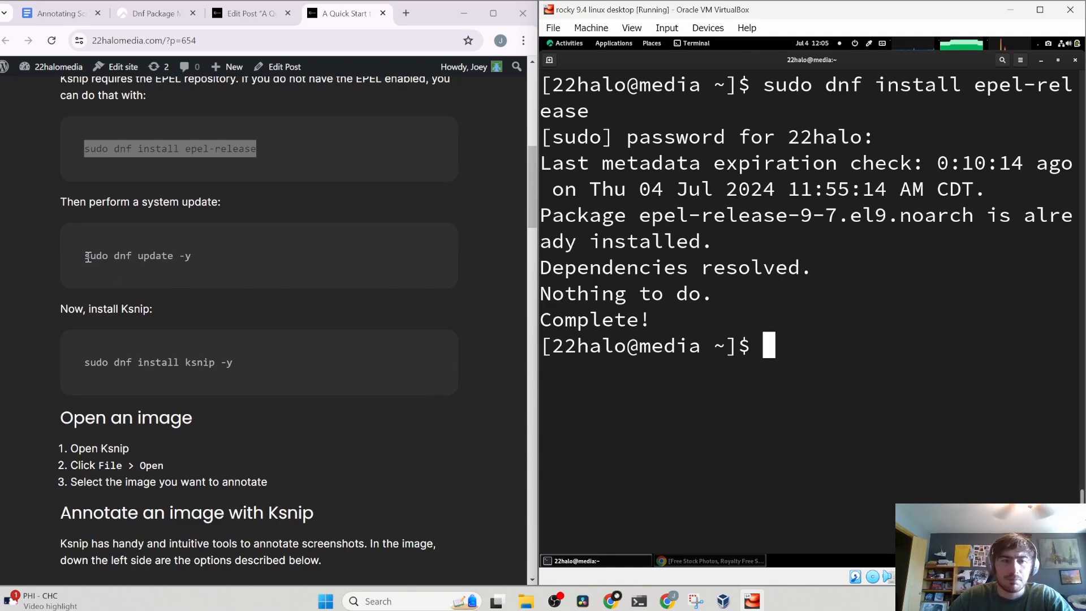
{"action": "left_click_drag", "start_coordinate": [85, 256], "coordinate": [187, 267]}
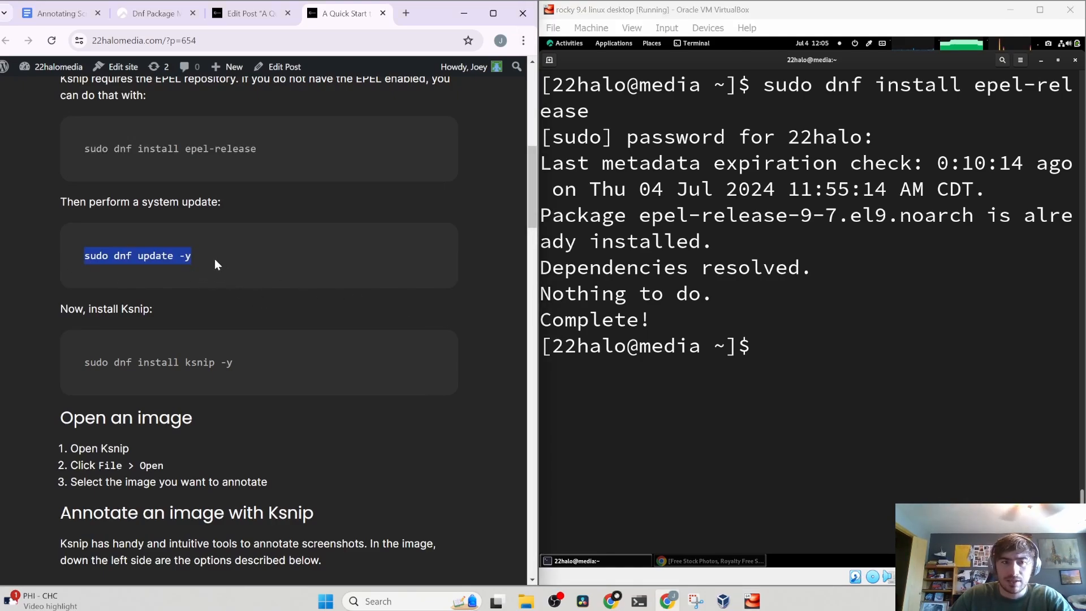
{"action": "right_click", "coordinate": [174, 246]}
{"action": "left_click", "coordinate": [195, 256]}
{"action": "left_click", "coordinate": [773, 369]}
{"action": "key", "text": "ctrl+shift+v"}
{"action": "key", "text": "Return"}
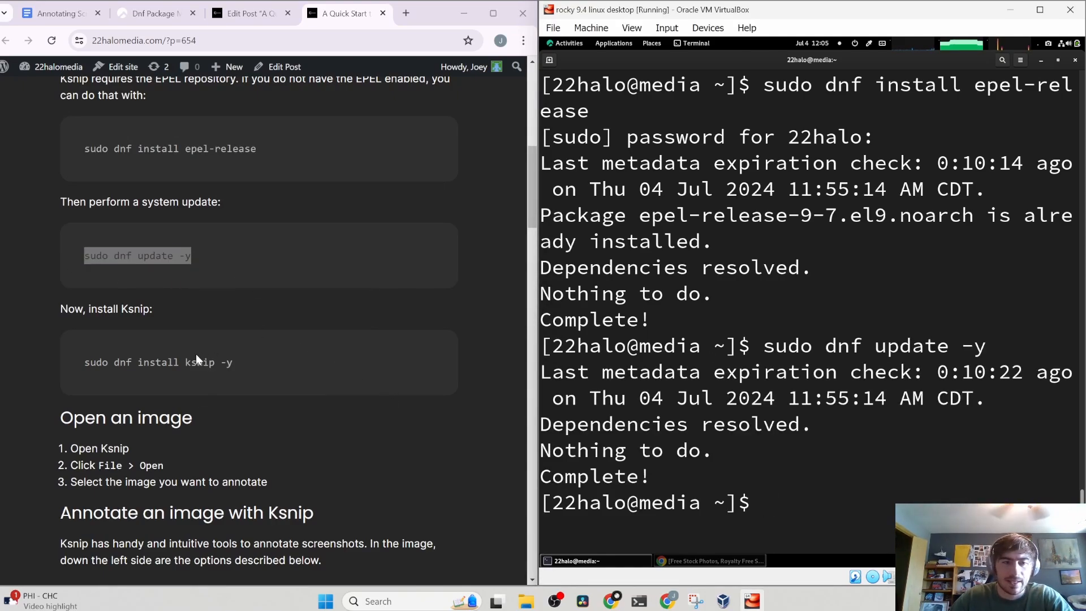
- Install Ksnip by copying and running sudo dnf install ksnip -y in the terminal, and highlight the package name in the output
{"action": "left_click", "coordinate": [83, 359]}
{"action": "left_click_drag", "start_coordinate": [84, 359], "coordinate": [245, 361]}
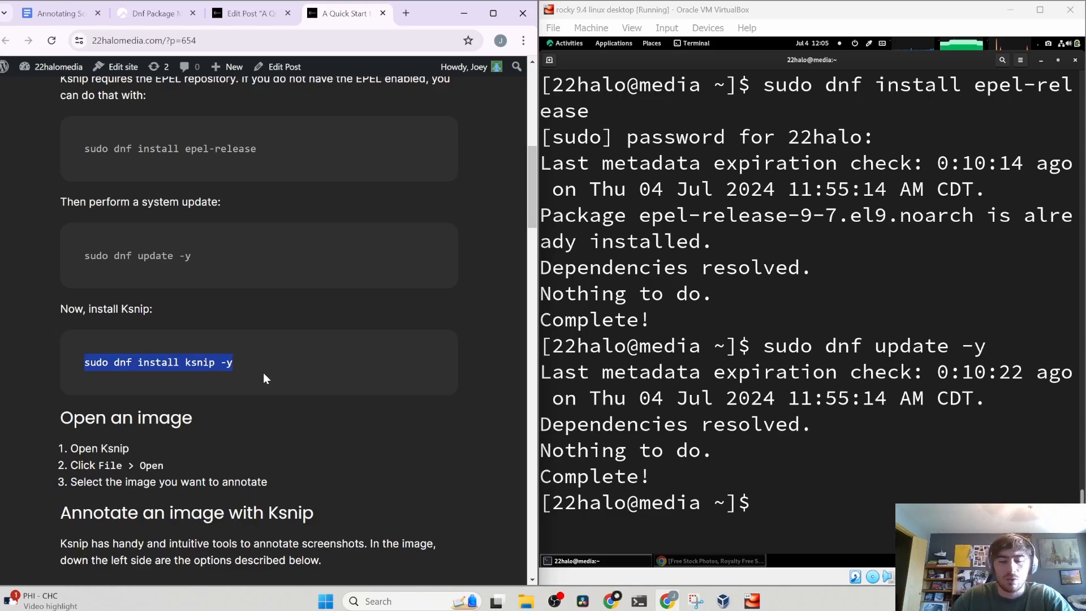
{"action": "left_click", "coordinate": [824, 509]}
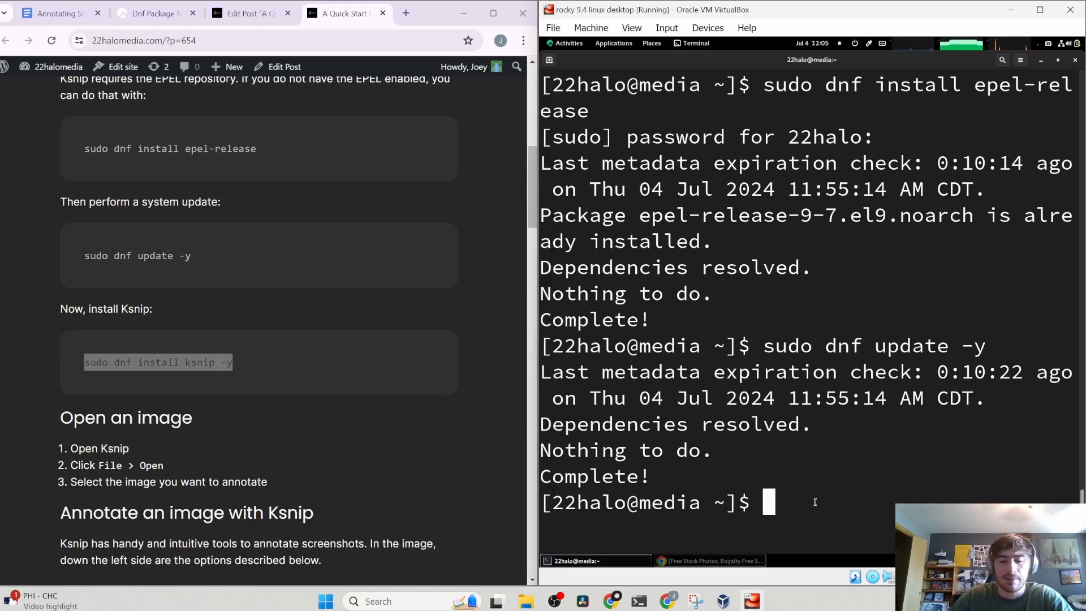
{"action": "key", "text": "ctrl+shift+v"}
{"action": "key", "text": "Return"}
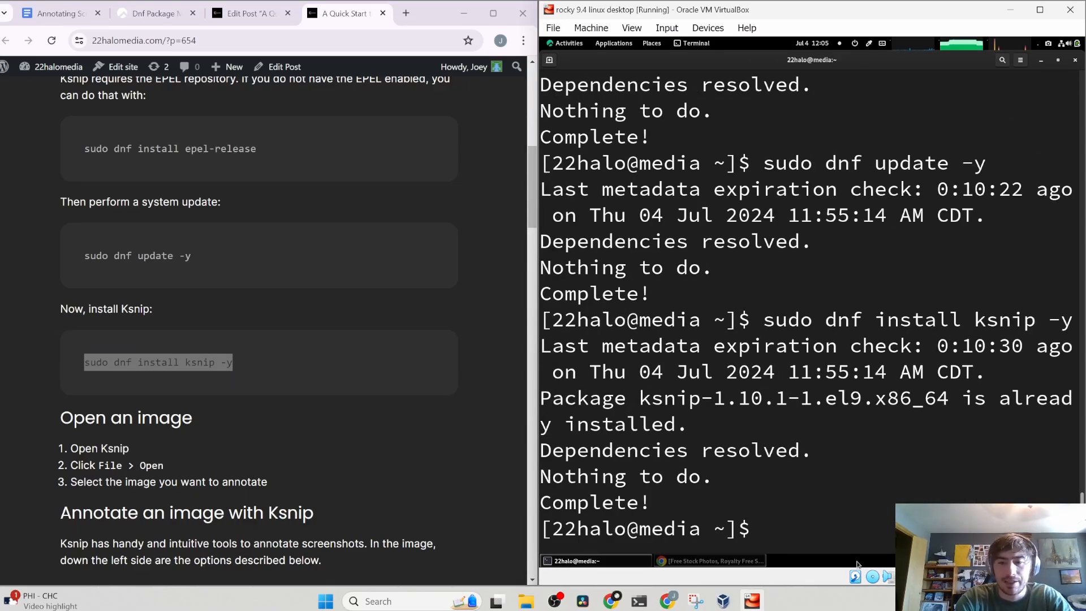
{"action": "left_click_drag", "start_coordinate": [639, 399], "coordinate": [962, 399]}
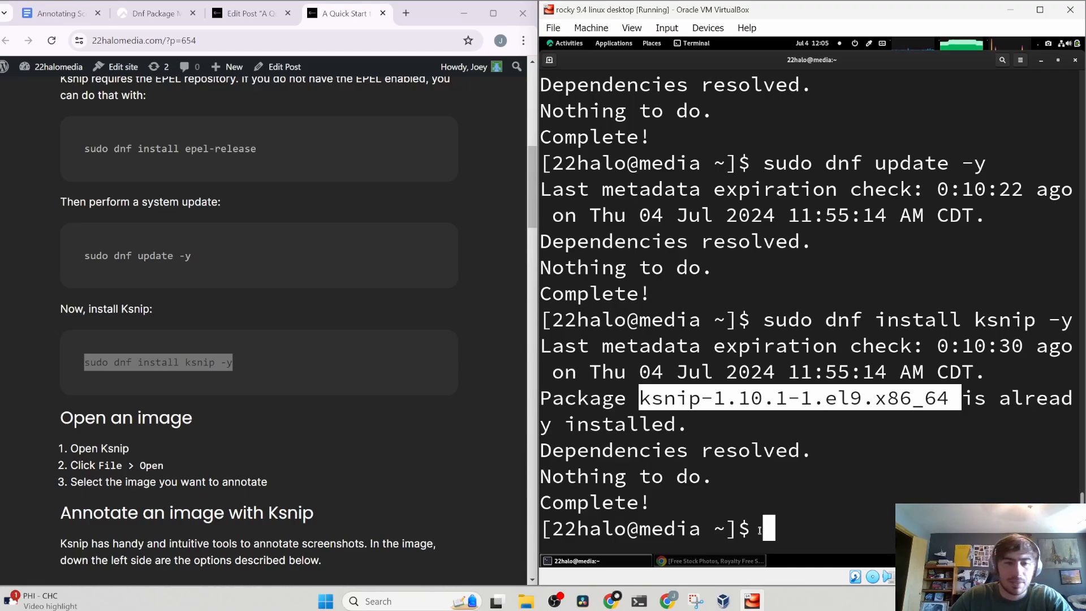
- Launch Ksnip and open the pexels JPG whose name ends in 26586198 from the Downloads folder
{"action": "scroll", "coordinate": [201, 222], "scroll_direction": "down", "scroll_amount": 5}
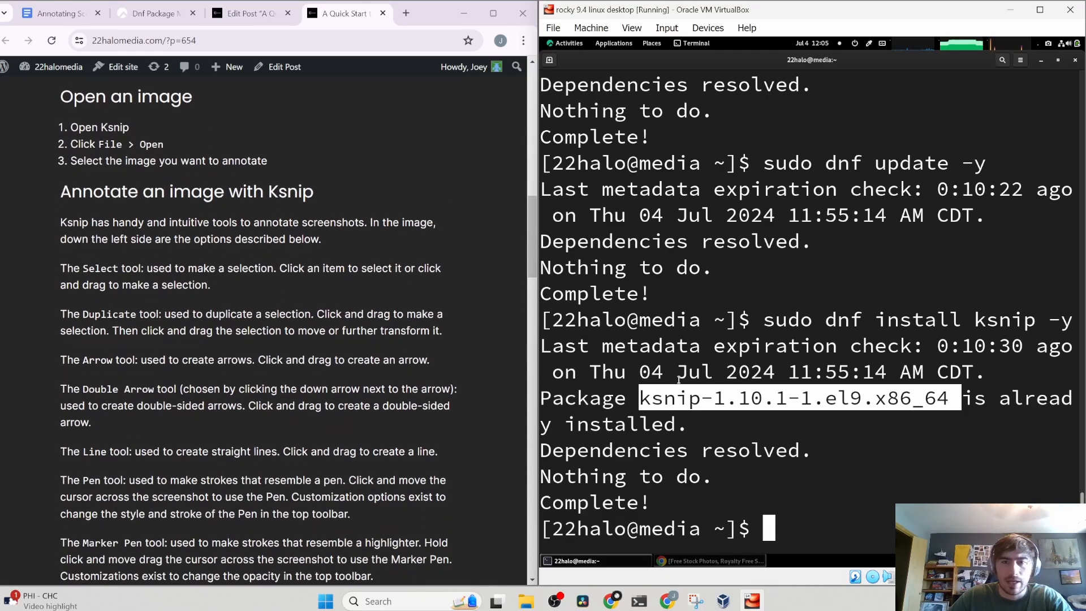
{"action": "left_click", "coordinate": [564, 44]}
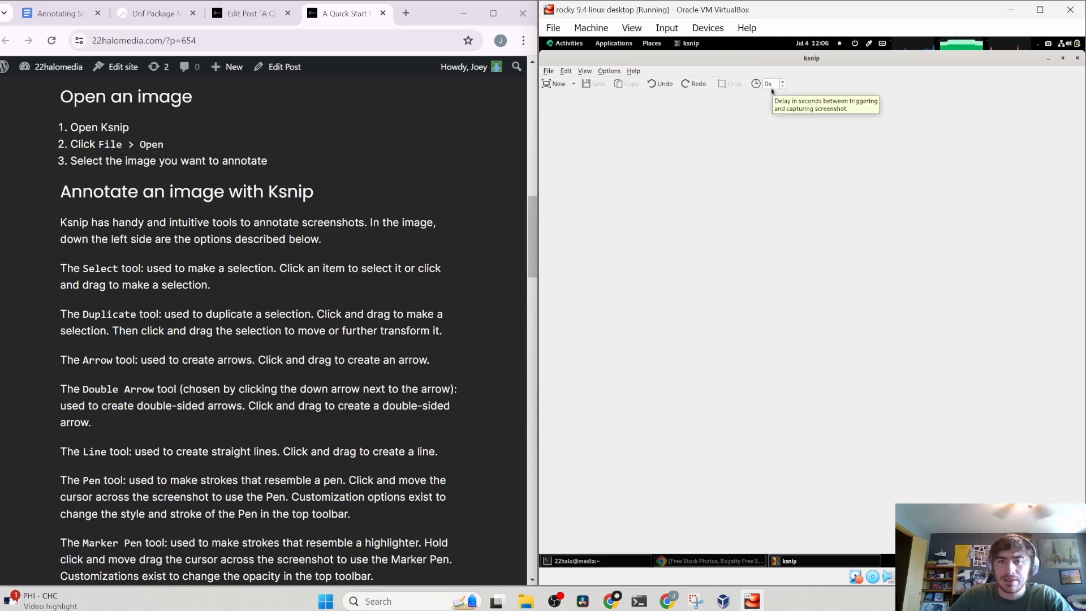
{"action": "left_click", "coordinate": [549, 71]}
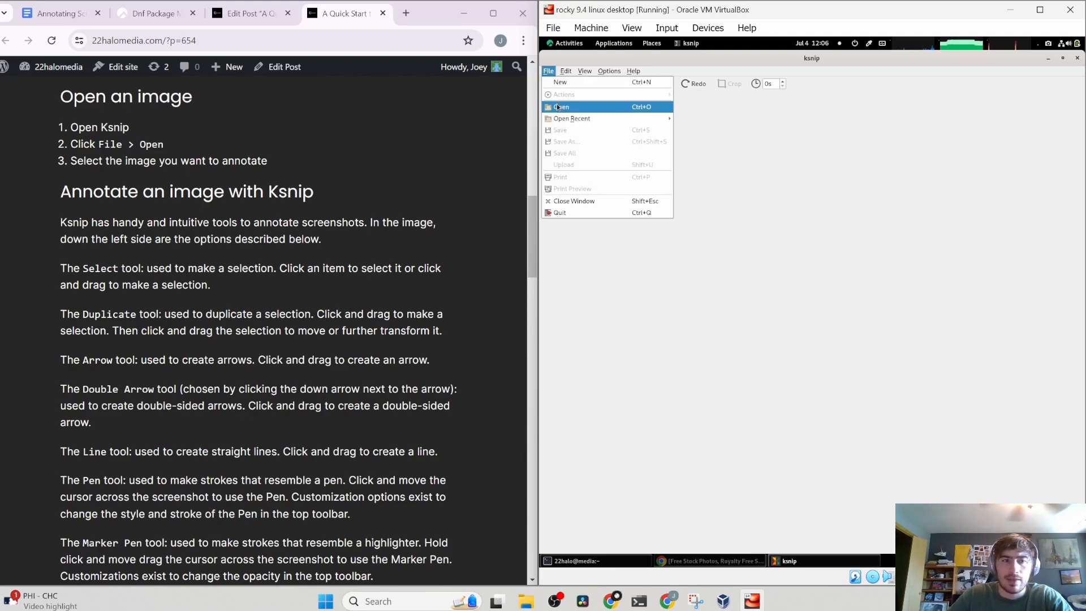
{"action": "left_click", "coordinate": [558, 108]}
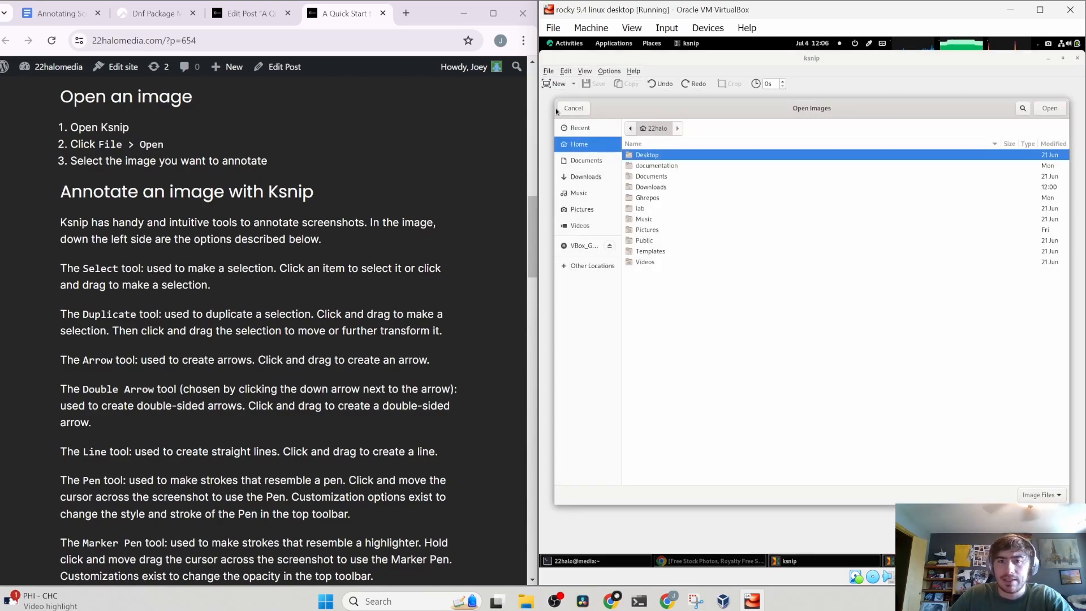
{"action": "left_click", "coordinate": [588, 177]}
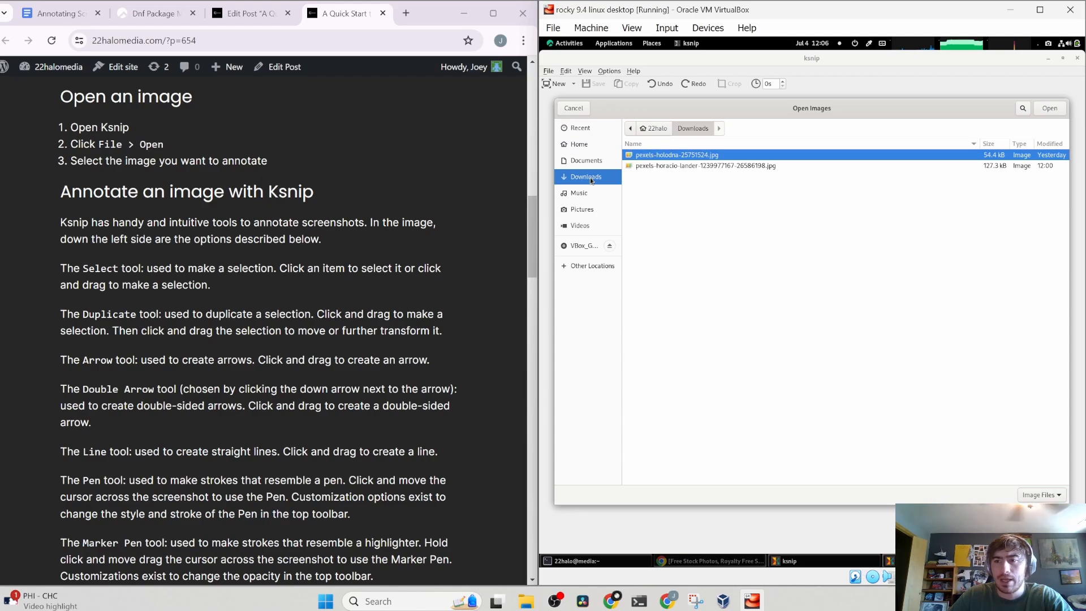
{"action": "left_click", "coordinate": [639, 166]}
{"action": "left_click", "coordinate": [1050, 108]}
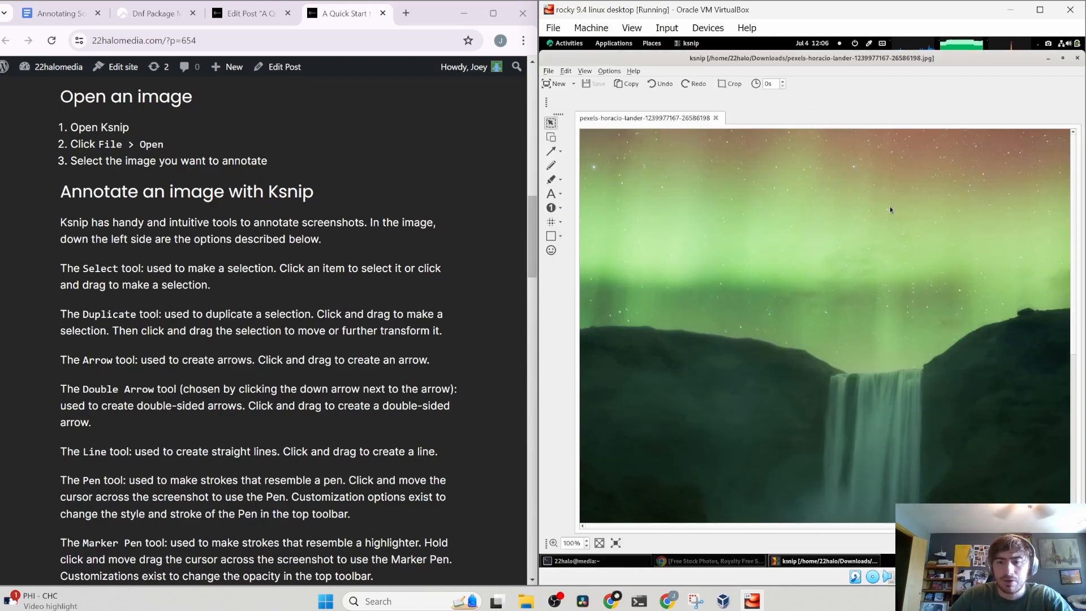
- Try the Select tool by marking out rectangular areas across the aurora and the hillside
{"action": "scroll", "coordinate": [317, 149], "scroll_direction": "down", "scroll_amount": 1}
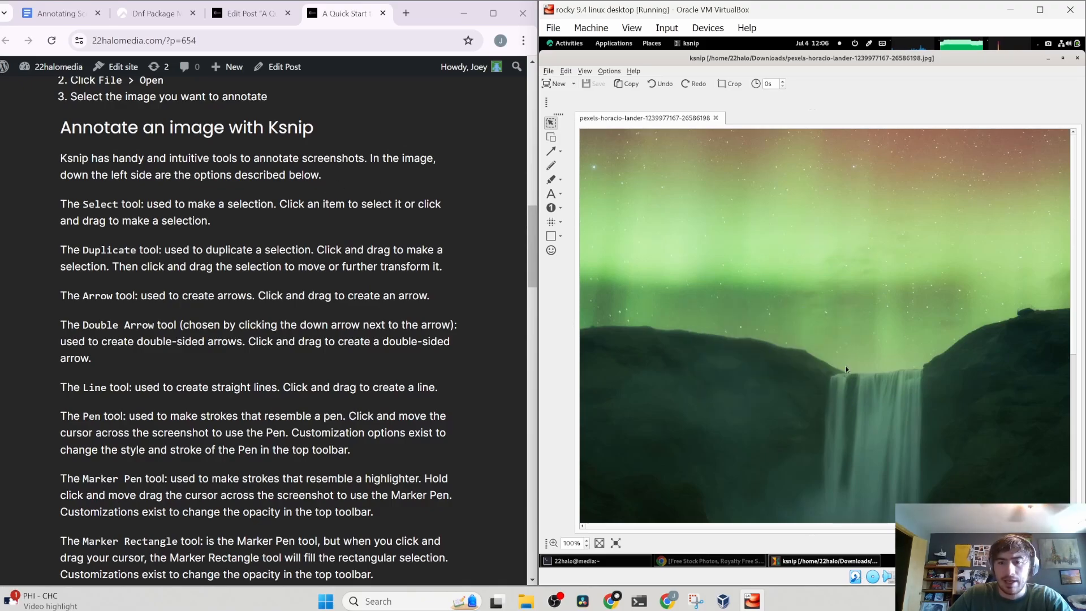
{"action": "left_click_drag", "start_coordinate": [799, 243], "coordinate": [712, 391]}
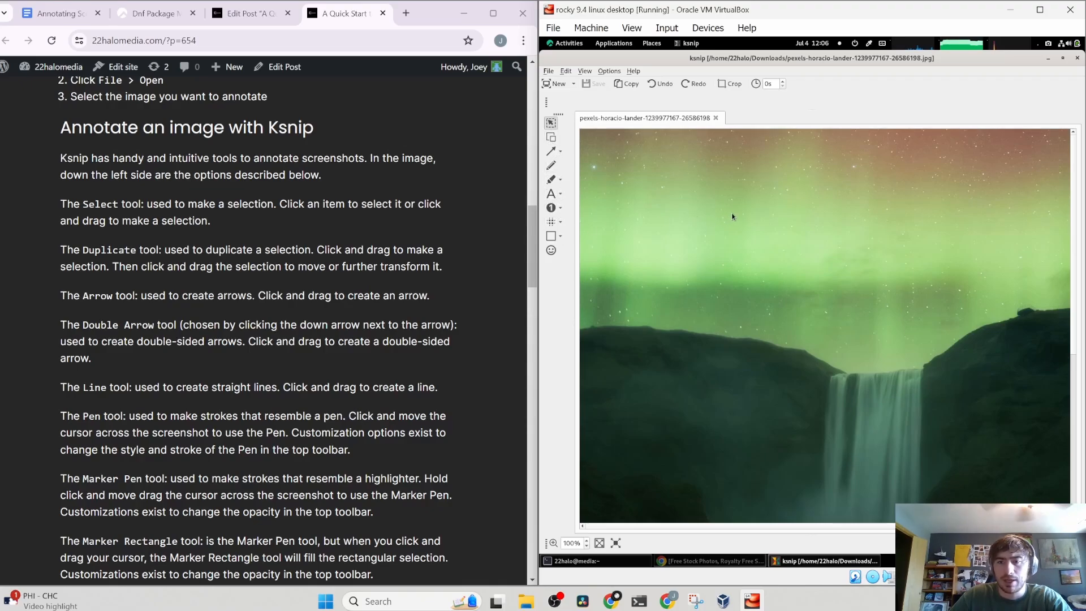
{"action": "left_click_drag", "start_coordinate": [682, 213], "coordinate": [762, 262]}
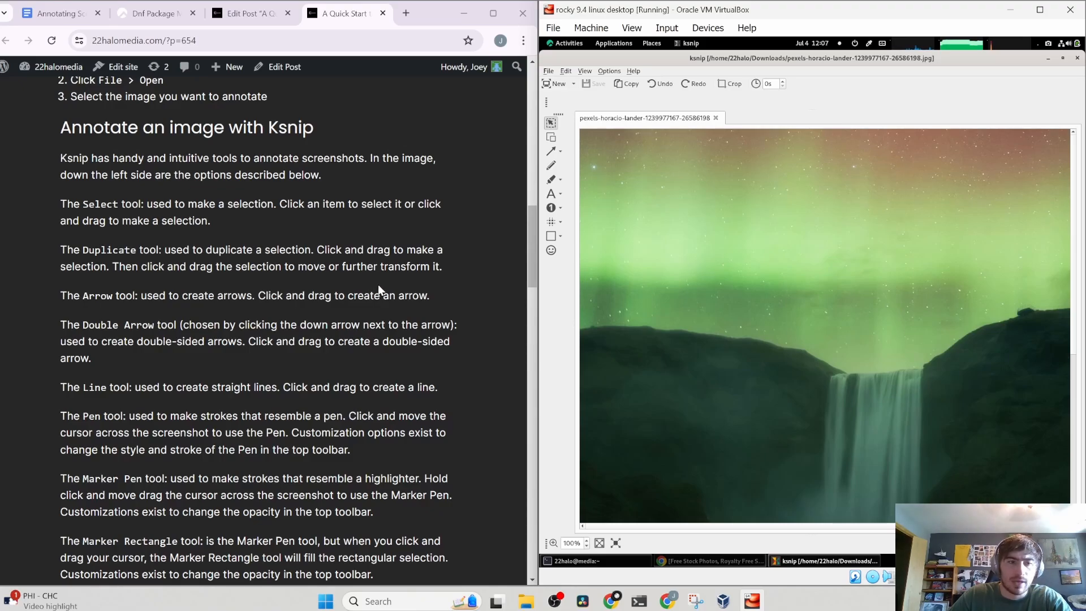
- Duplicate a rectangular area of the sky, move the copy down over the waterfall and delete it
{"action": "left_click_drag", "start_coordinate": [616, 197], "coordinate": [853, 317]}
{"action": "mouse_move", "coordinate": [731, 262]}
{"action": "left_mouse_down"}
{"action": "mouse_move", "coordinate": [724, 404]}
{"action": "mouse_move", "coordinate": [849, 399]}
{"action": "mouse_move", "coordinate": [874, 421]}
{"action": "left_mouse_up"}
{"action": "key", "text": "Delete"}
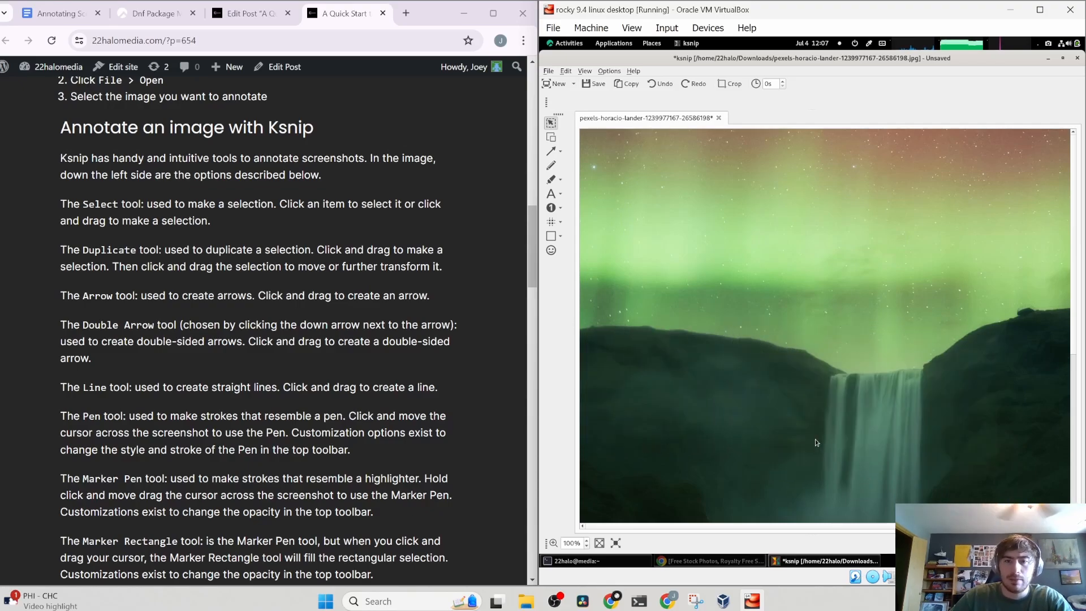
- Duplicate the waterfall area into the sky, and use the Select tool to reposition and resize the copy
{"action": "left_click", "coordinate": [551, 138]}
{"action": "left_click_drag", "start_coordinate": [782, 367], "coordinate": [968, 475]}
{"action": "left_click_drag", "start_coordinate": [893, 437], "coordinate": [727, 251]}
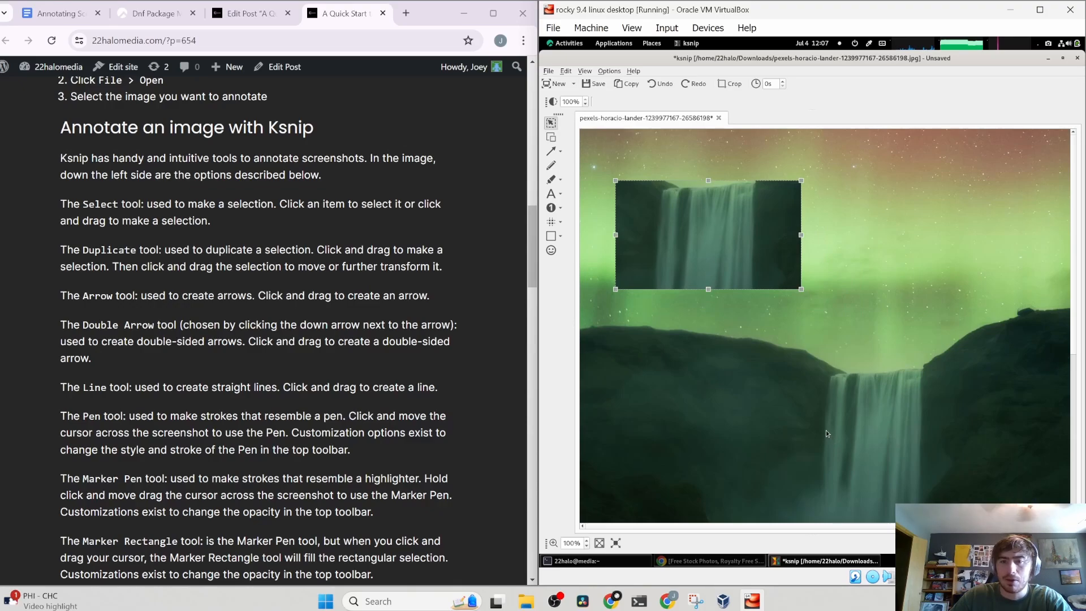
{"action": "left_click", "coordinate": [555, 124]}
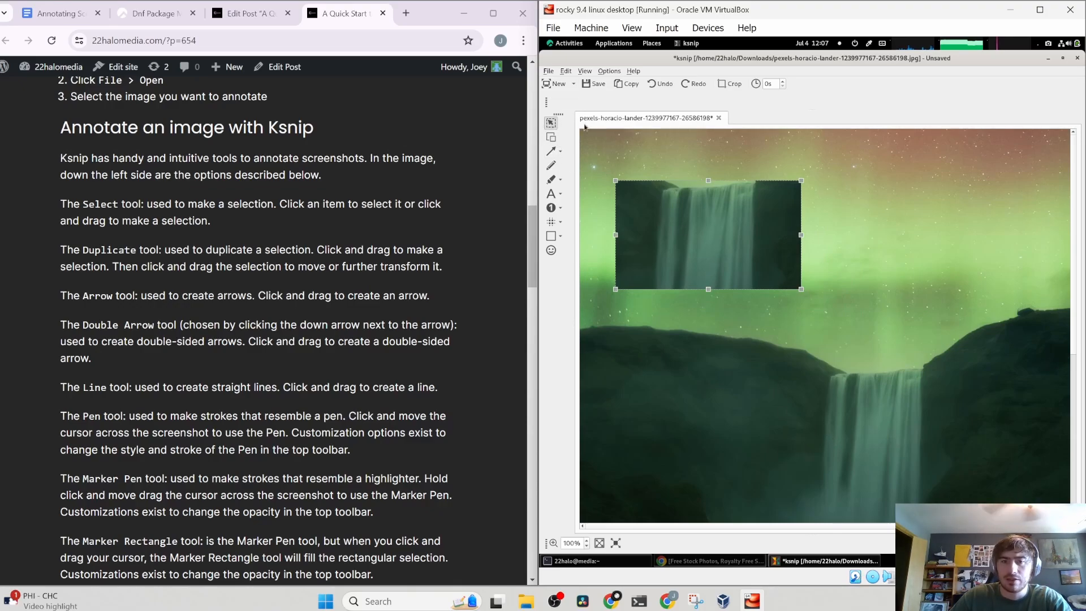
{"action": "left_click_drag", "start_coordinate": [650, 186], "coordinate": [705, 219]}
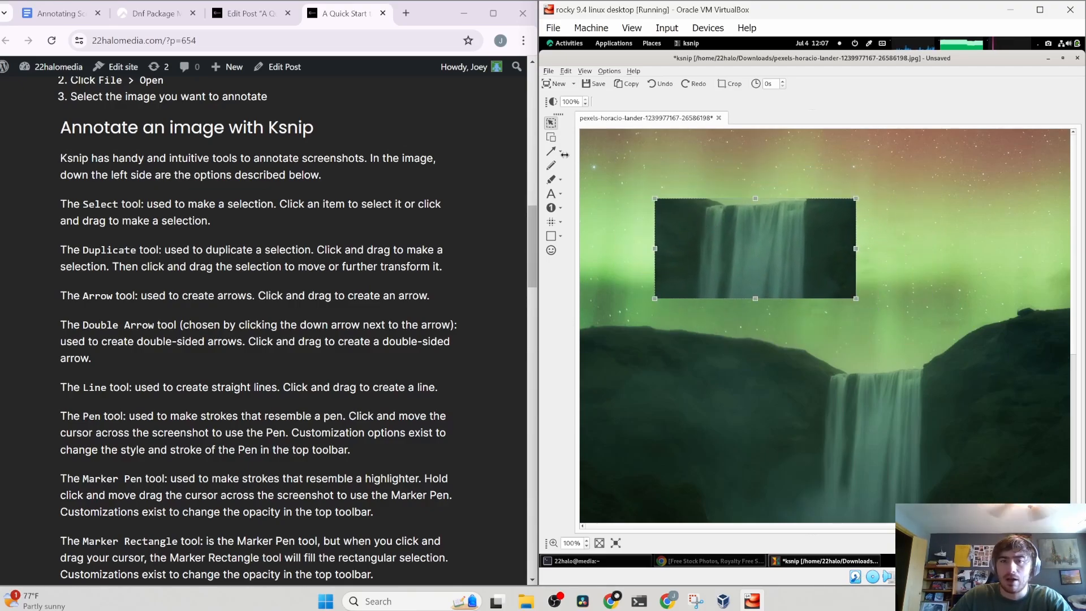
- Duplicate the hillside beside the waterfall and place the copy in the sky next to the first one
{"action": "left_click", "coordinate": [552, 140]}
{"action": "left_click_drag", "start_coordinate": [706, 375], "coordinate": [866, 511]}
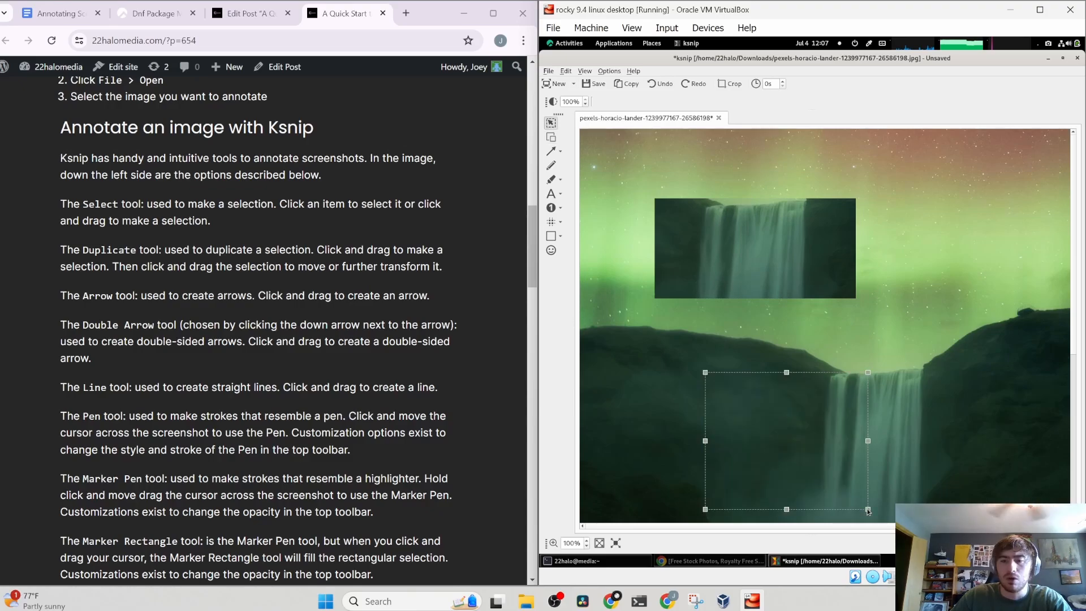
{"action": "left_click_drag", "start_coordinate": [795, 459], "coordinate": [971, 259]}
- Select all the duplicated pieces and delete them from the image
{"action": "left_click", "coordinate": [807, 258]}
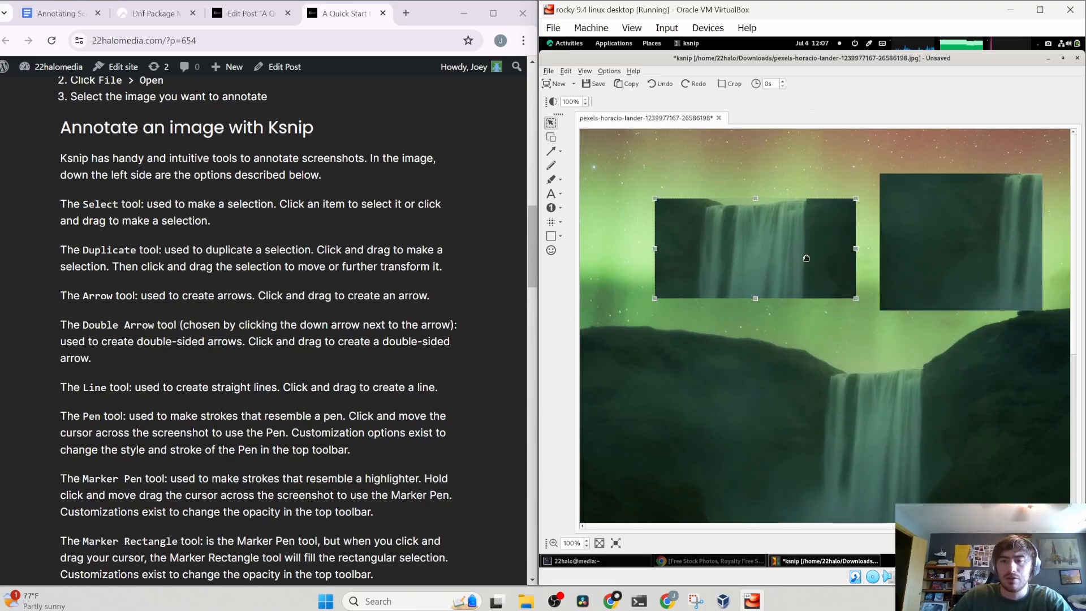
{"action": "key", "text": "ctrl+a"}
{"action": "key", "text": "Delete"}
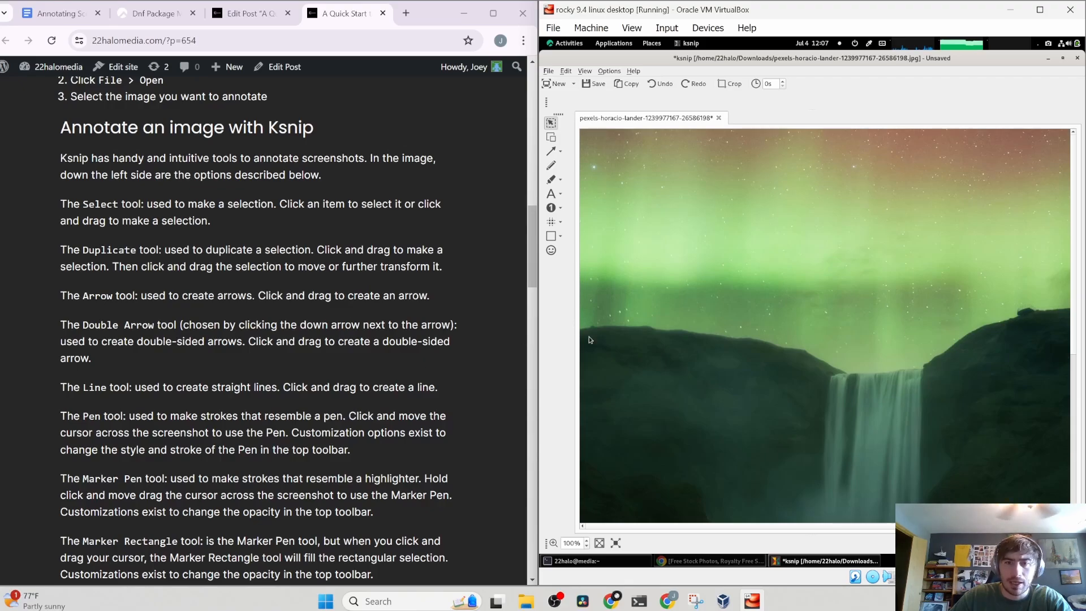
- Draw four red arrows in different directions across the sky and hillside with the Arrow tool
{"action": "left_click", "coordinate": [550, 151]}
{"action": "left_click_drag", "start_coordinate": [640, 238], "coordinate": [932, 253]}
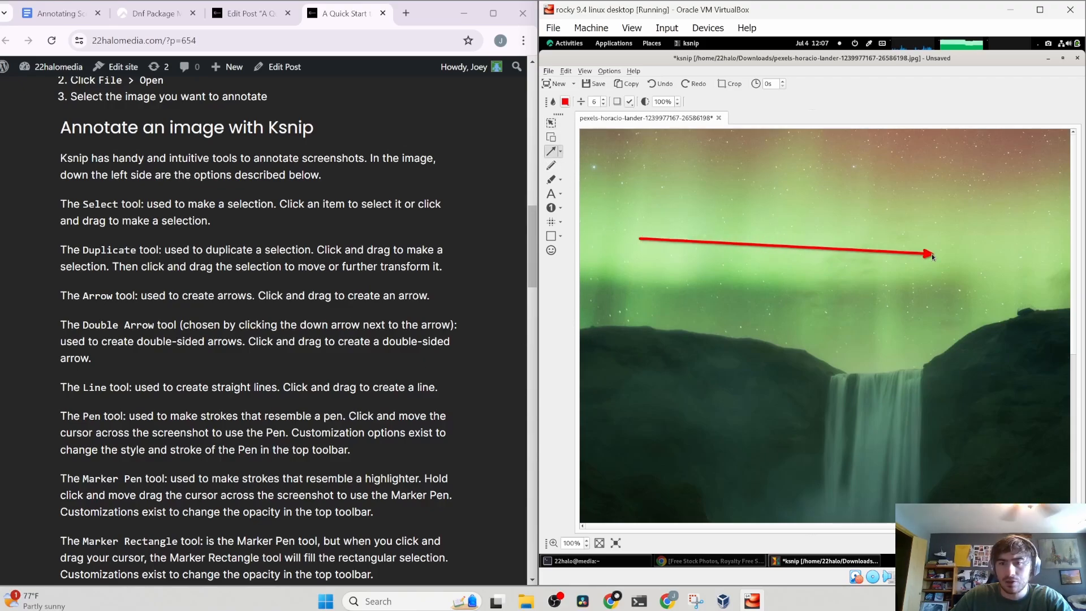
{"action": "left_click_drag", "start_coordinate": [743, 457], "coordinate": [864, 342]}
{"action": "left_click_drag", "start_coordinate": [660, 325], "coordinate": [864, 311]}
{"action": "left_click_drag", "start_coordinate": [802, 348], "coordinate": [598, 395]}
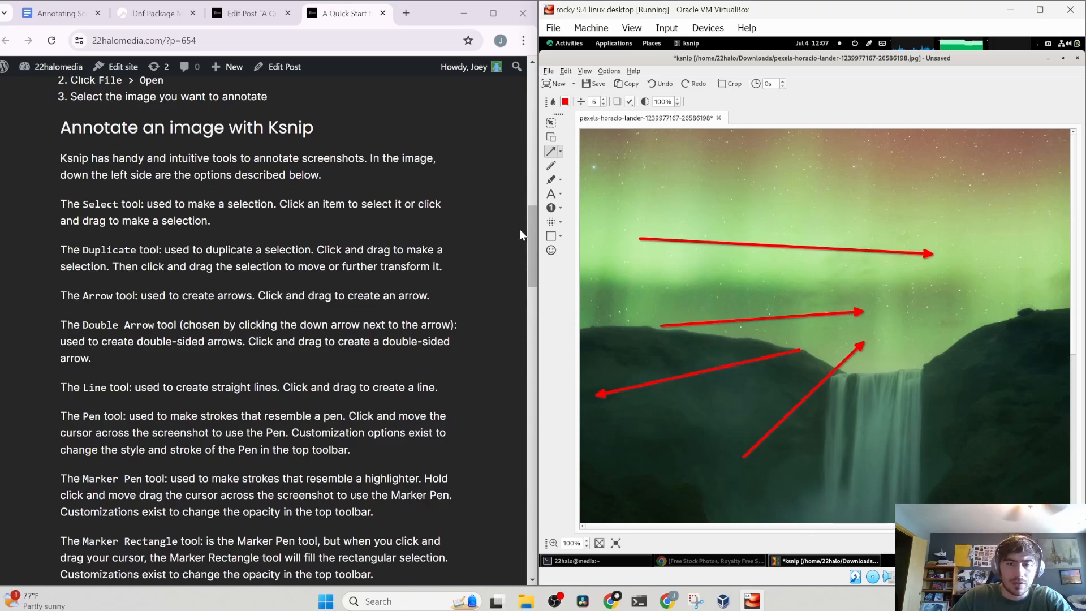
- Add two double-sided arrows with the Double Arrow tool, one across the upper sky and one above the waterfall
{"action": "left_click", "coordinate": [560, 151]}
{"action": "left_click", "coordinate": [572, 182]}
{"action": "left_click_drag", "start_coordinate": [635, 186], "coordinate": [943, 211]}
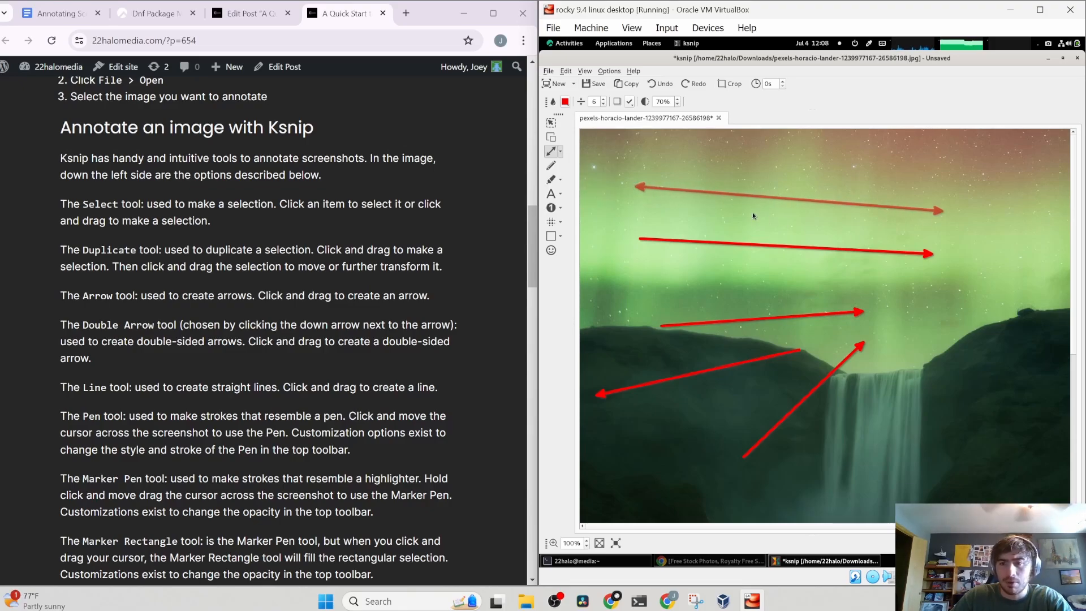
{"action": "left_click_drag", "start_coordinate": [832, 350], "coordinate": [960, 304]}
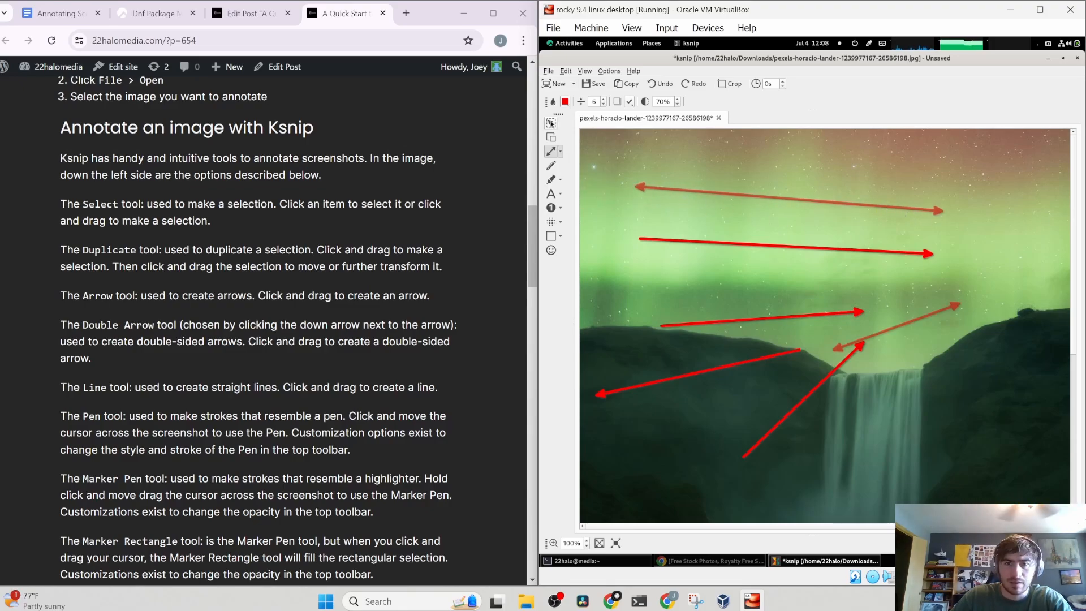
- Select all the single and double arrows on the image and delete them
{"action": "left_click", "coordinate": [551, 123]}
{"action": "left_click_drag", "start_coordinate": [667, 148], "coordinate": [912, 470]}
{"action": "key", "text": "Delete"}
- Draw several straight lines across the sky and down the hillside with the Line tool
{"action": "scroll", "coordinate": [196, 348], "scroll_direction": "down", "scroll_amount": 3}
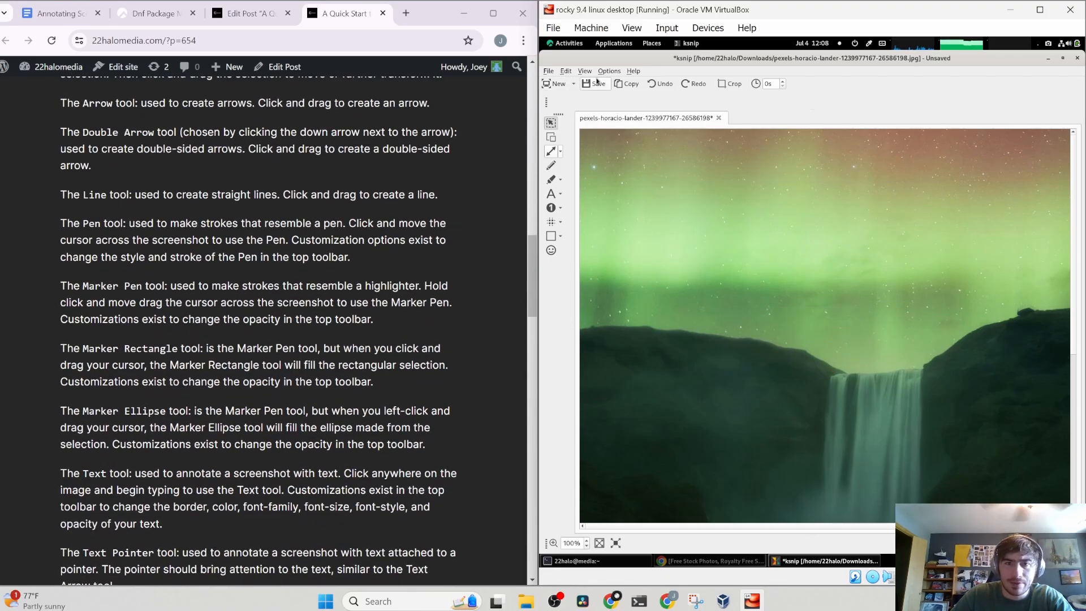
{"action": "left_click", "coordinate": [551, 151]}
{"action": "left_click_drag", "start_coordinate": [683, 259], "coordinate": [705, 253]}
{"action": "left_click_drag", "start_coordinate": [658, 204], "coordinate": [853, 205]}
{"action": "left_click_drag", "start_coordinate": [776, 251], "coordinate": [826, 239]}
{"action": "left_click_drag", "start_coordinate": [780, 298], "coordinate": [784, 394]}
- Select all the drawn lines on the image and delete them
{"action": "left_click", "coordinate": [551, 123]}
{"action": "left_click_drag", "start_coordinate": [640, 167], "coordinate": [829, 411]}
{"action": "key", "text": "Delete"}
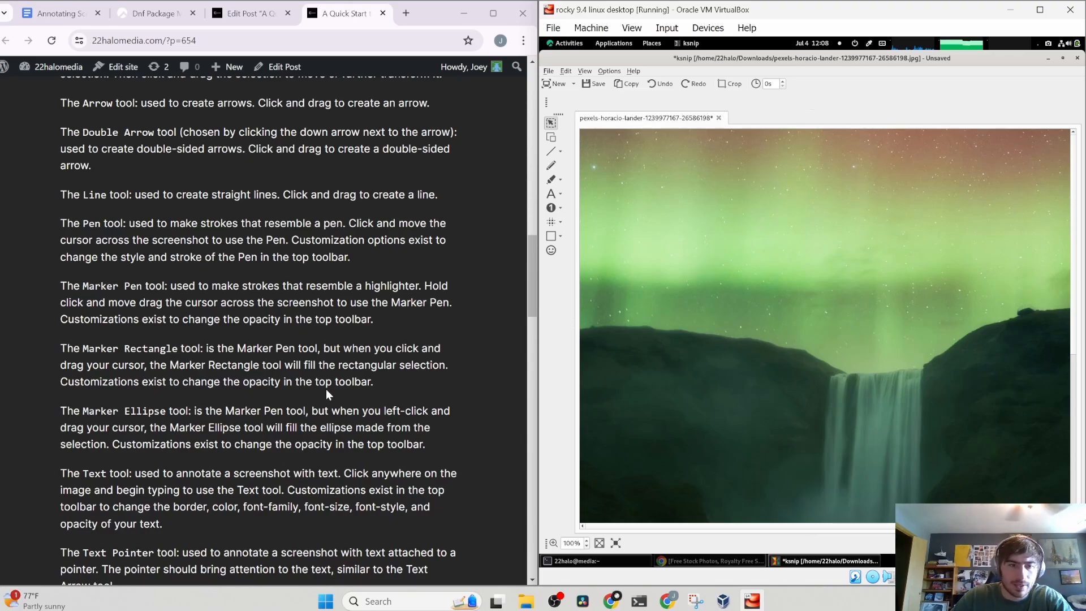
- Draw yellow highlighter strokes across the sky and hillside with the Marker Pen tool, raising its width to 100
{"action": "scroll", "coordinate": [325, 389], "scroll_direction": "down", "scroll_amount": 1}
{"action": "left_click", "coordinate": [185, 300]}
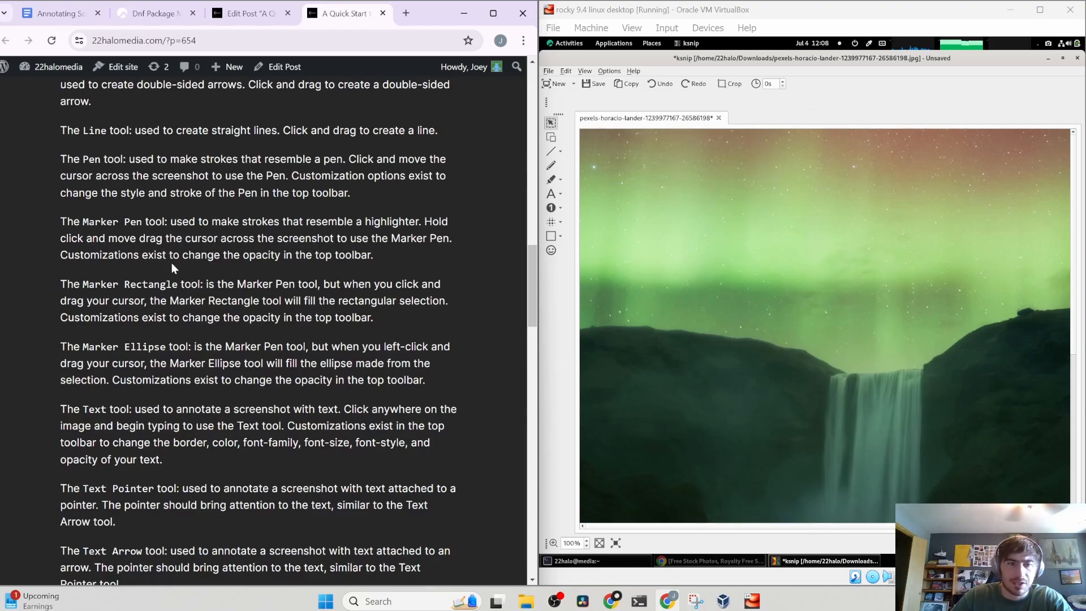
{"action": "left_click", "coordinate": [552, 165]}
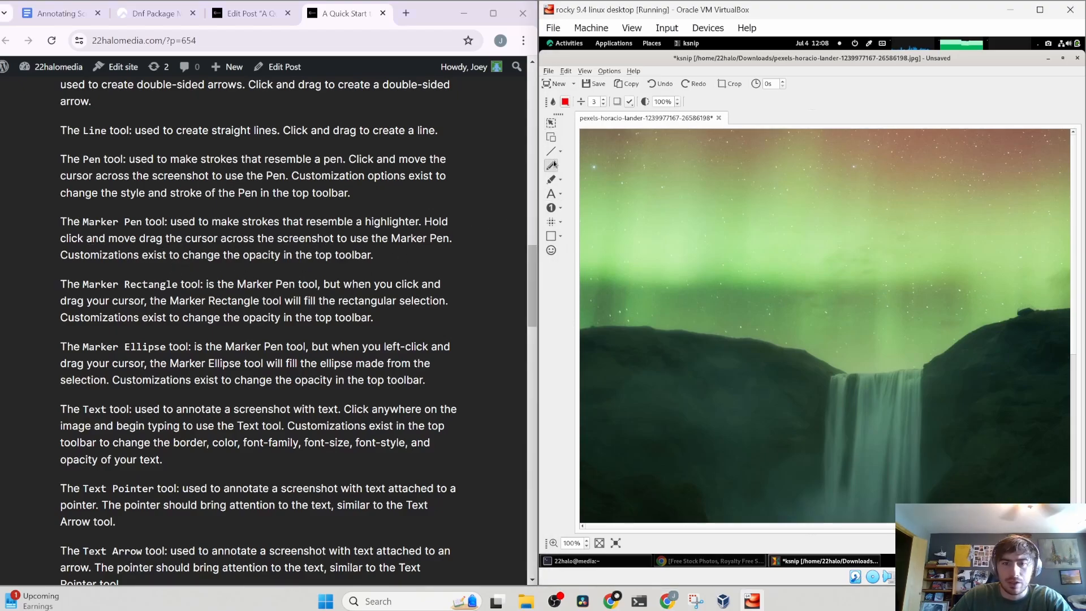
{"action": "left_click", "coordinate": [552, 179]}
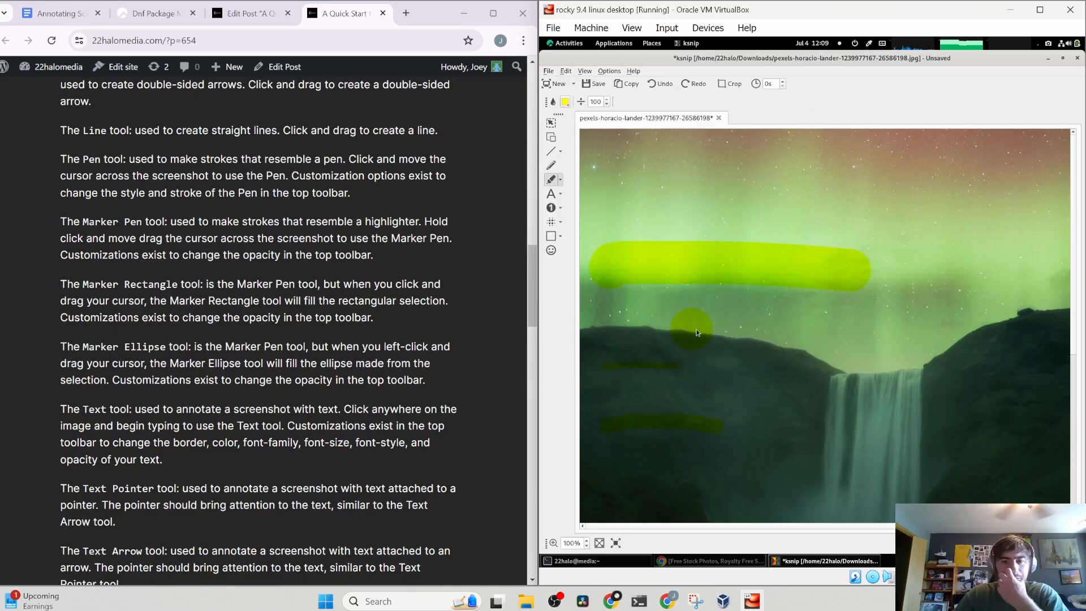
{"action": "left_click_drag", "start_coordinate": [690, 326], "coordinate": [919, 359]}
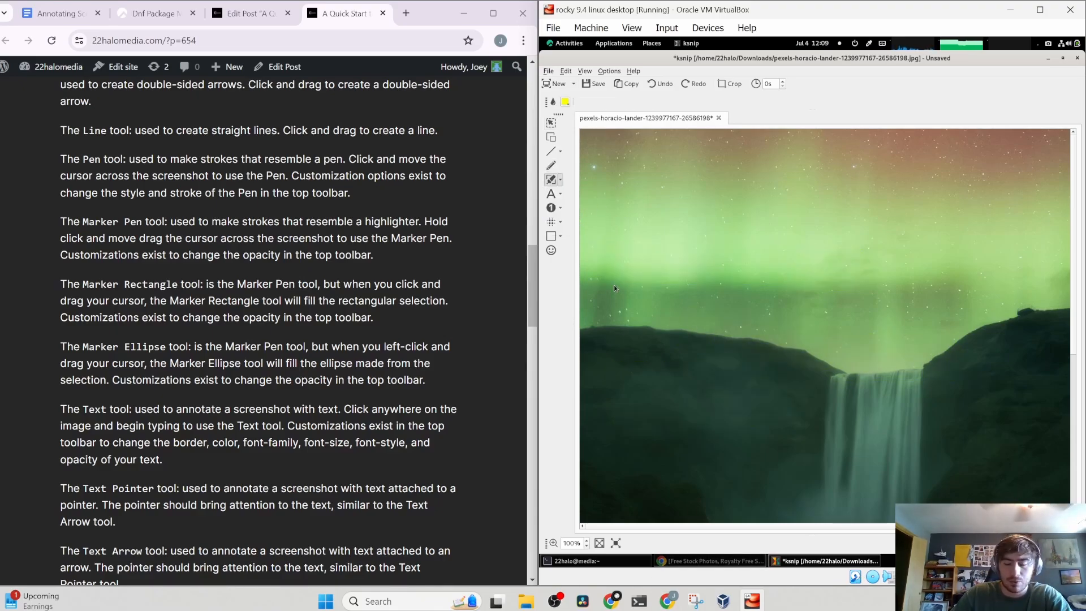
- Draw two large yellow rectangles over the sky with the Marker Rectangle tool, undoing each one
{"action": "left_click_drag", "start_coordinate": [609, 188], "coordinate": [956, 428]}
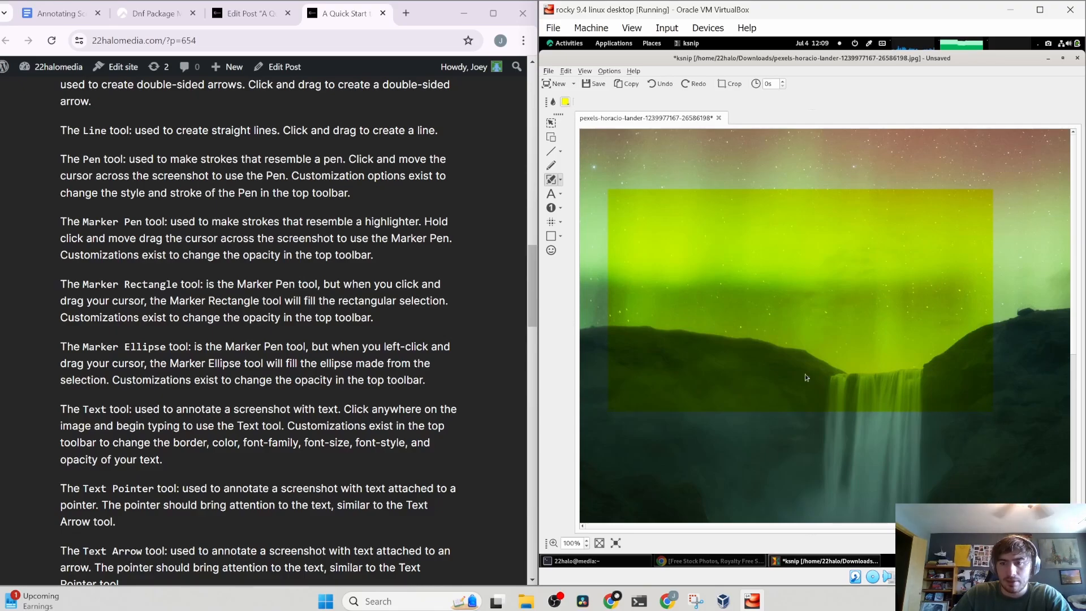
{"action": "key", "text": "ctrl+z"}
{"action": "left_click_drag", "start_coordinate": [623, 205], "coordinate": [991, 333]}
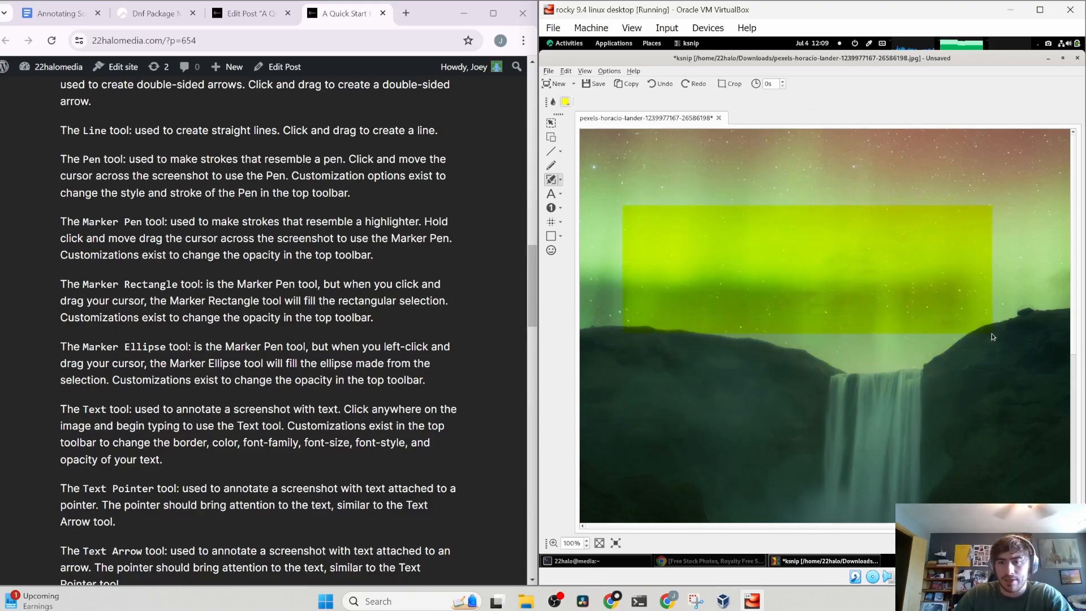
{"action": "key", "text": "ctrl+z"}
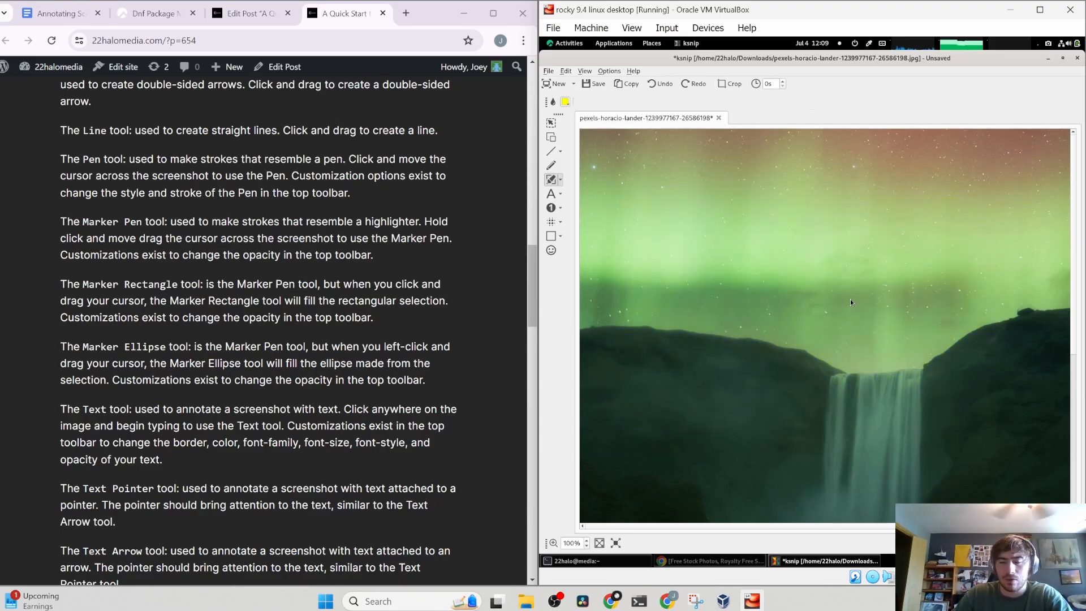
- Draw yellow ellipses over the sky and the top of the waterfall with the Marker Ellipse tool, and undo them
{"action": "left_click", "coordinate": [563, 182]}
{"action": "left_click", "coordinate": [572, 226]}
{"action": "left_click_drag", "start_coordinate": [623, 182], "coordinate": [858, 325]}
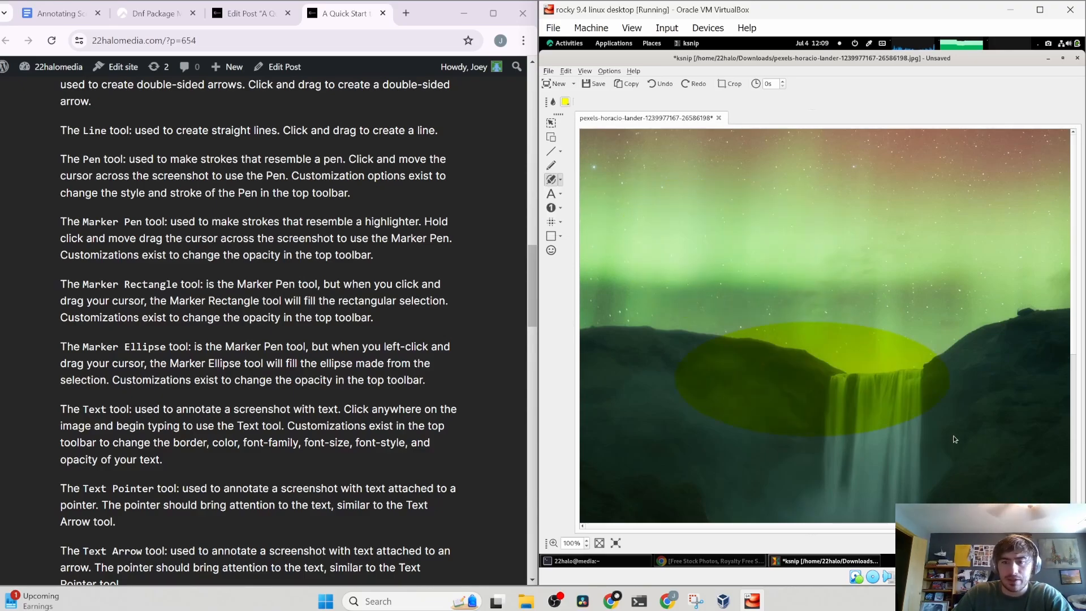
{"action": "key", "text": "ctrl+z"}
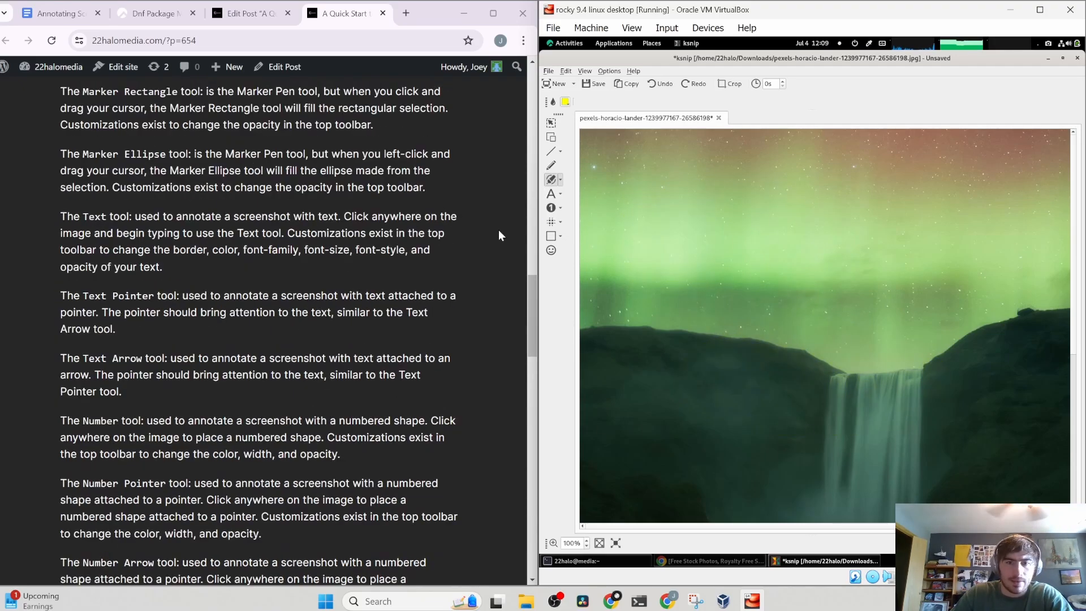
- Add a text box reading "dafdsf" in the sky with the Text tool
{"action": "scroll", "coordinate": [467, 413], "scroll_direction": "down", "scroll_amount": 3}
{"action": "left_click", "coordinate": [553, 194]}
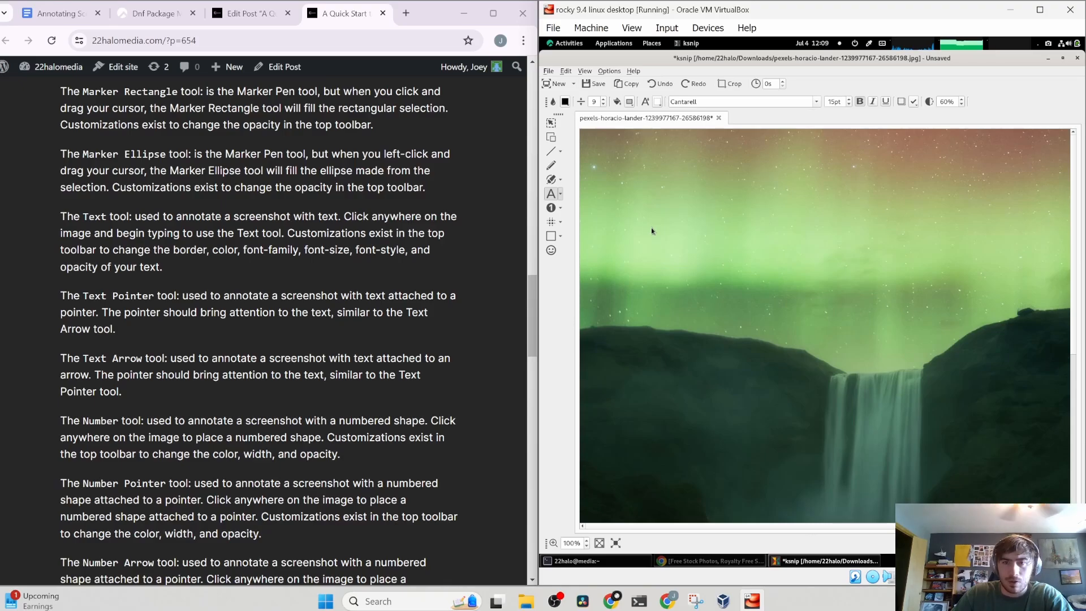
{"action": "left_click", "coordinate": [698, 238]}
{"action": "type", "text": "dafdaf"}
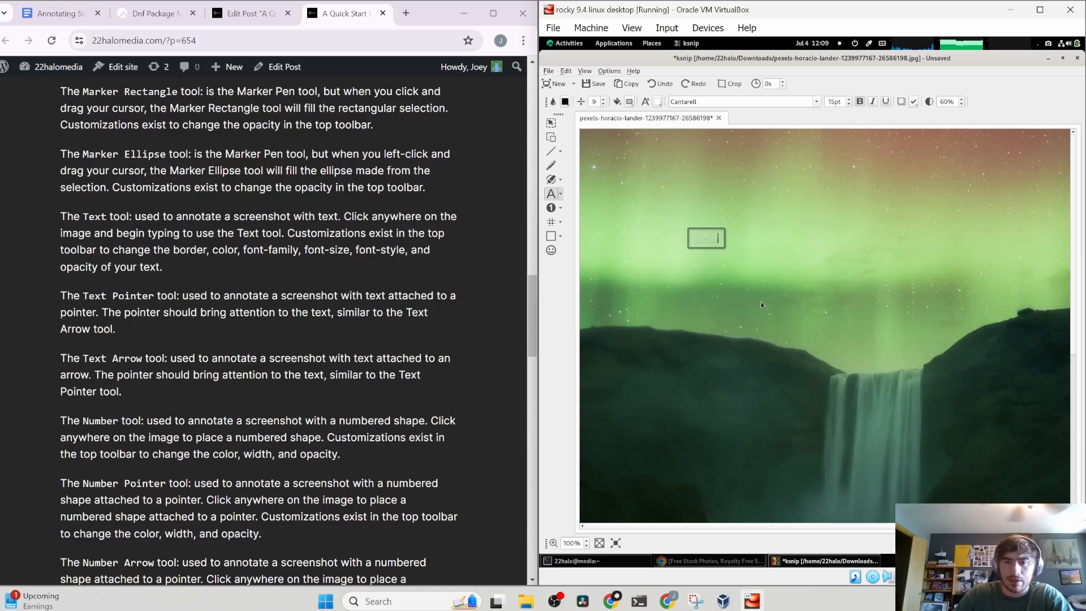
- Set the text colour of the text box to red
{"action": "left_click", "coordinate": [659, 103]}
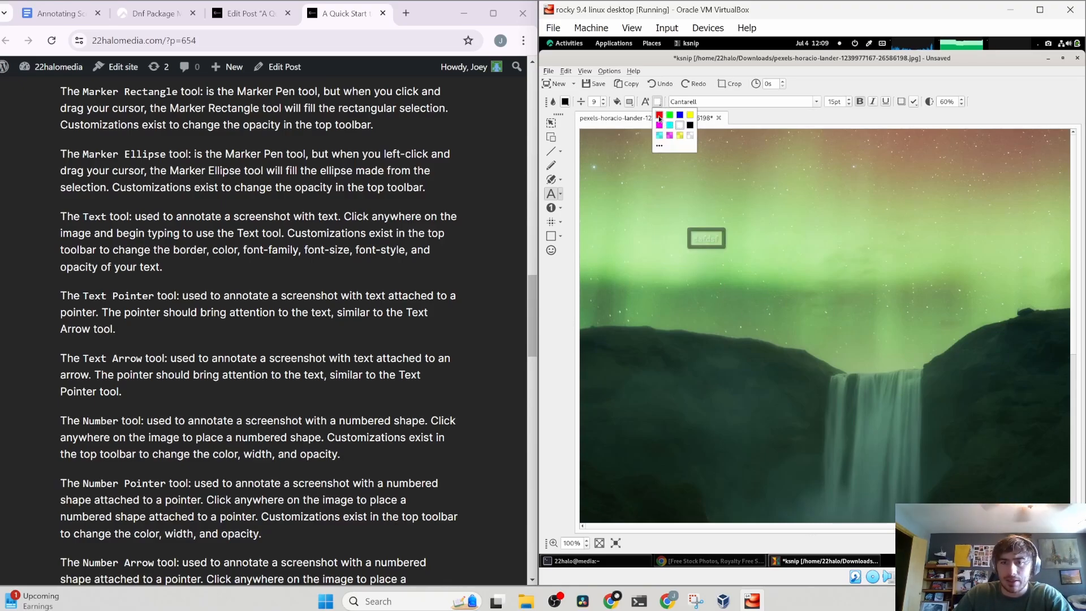
{"action": "left_click", "coordinate": [666, 121]}
{"action": "left_click", "coordinate": [677, 138]}
{"action": "left_click", "coordinate": [657, 102]}
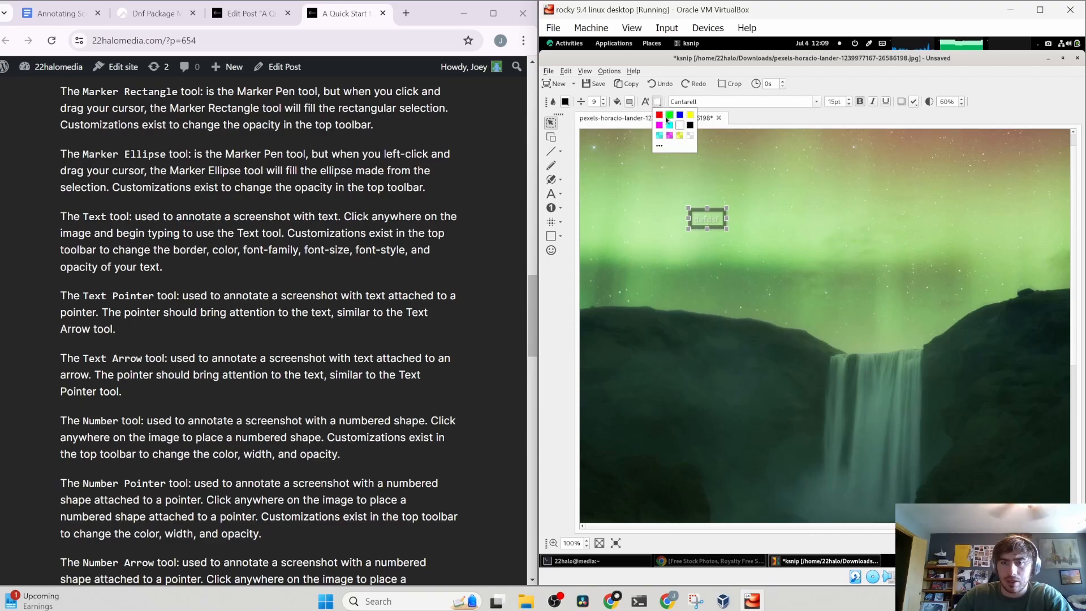
{"action": "left_click", "coordinate": [665, 118]}
- Set the text box's border width to 14 and enlarge the box down to the hill ridge
{"action": "left_click", "coordinate": [603, 100]}
{"action": "left_click", "coordinate": [603, 100]}
{"action": "left_click", "coordinate": [603, 100]}
{"action": "left_click", "coordinate": [603, 100]}
{"action": "left_click", "coordinate": [603, 100]}
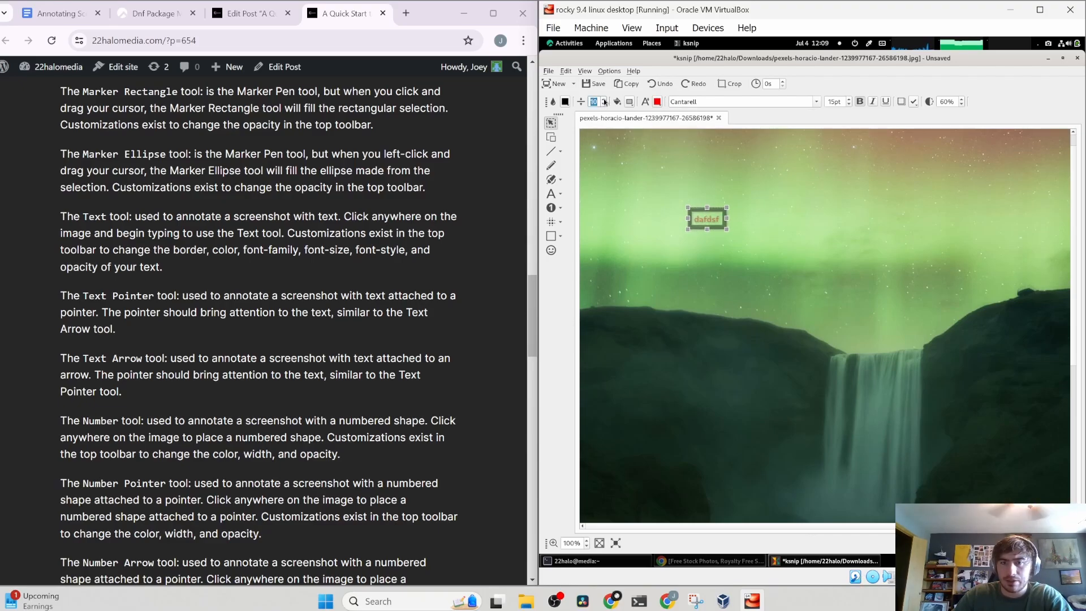
{"action": "left_click_drag", "start_coordinate": [727, 230], "coordinate": [787, 314]}
- Set the text box's font to Cantarell Extra Bold, and delete the box
{"action": "left_click", "coordinate": [816, 102]}
{"action": "left_click", "coordinate": [795, 159]}
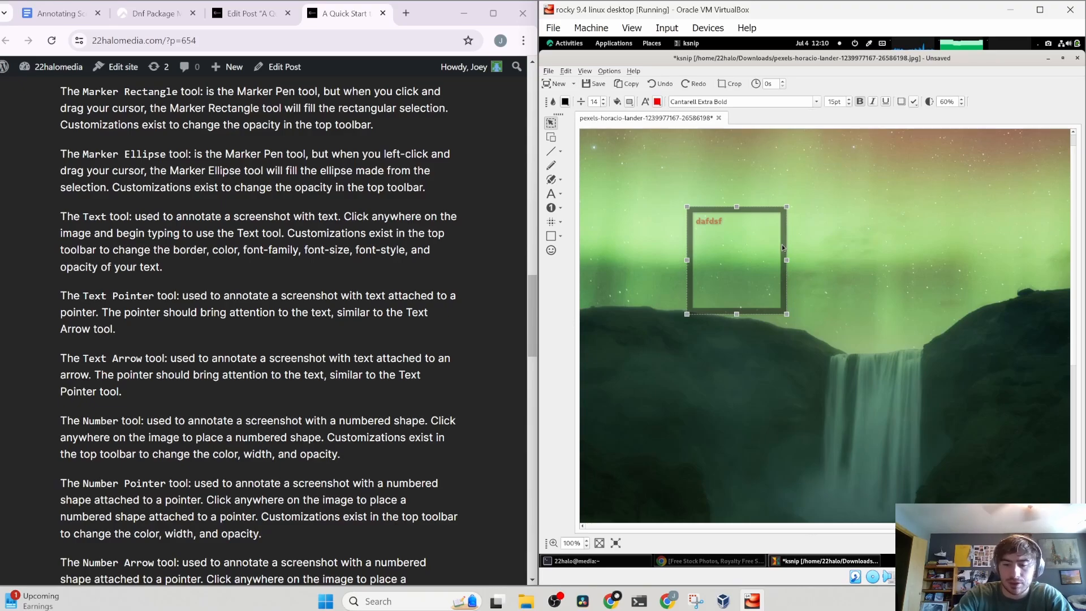
{"action": "key", "text": "Delete"}
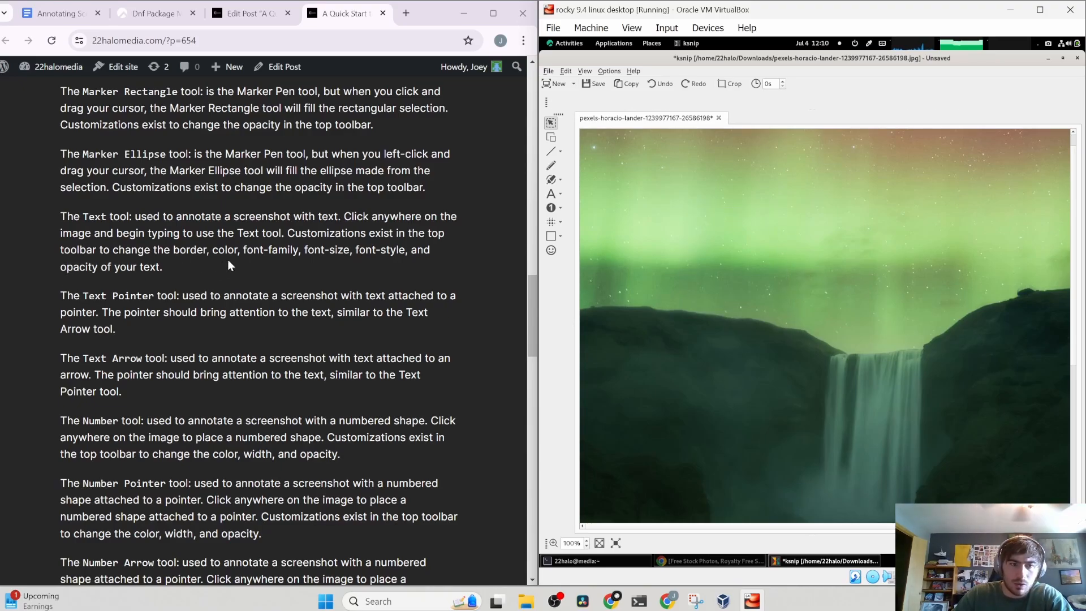
- Add a Text Pointer across the upper sky with the text "fdafasdfasdfasdf"
{"action": "left_click", "coordinate": [558, 194]}
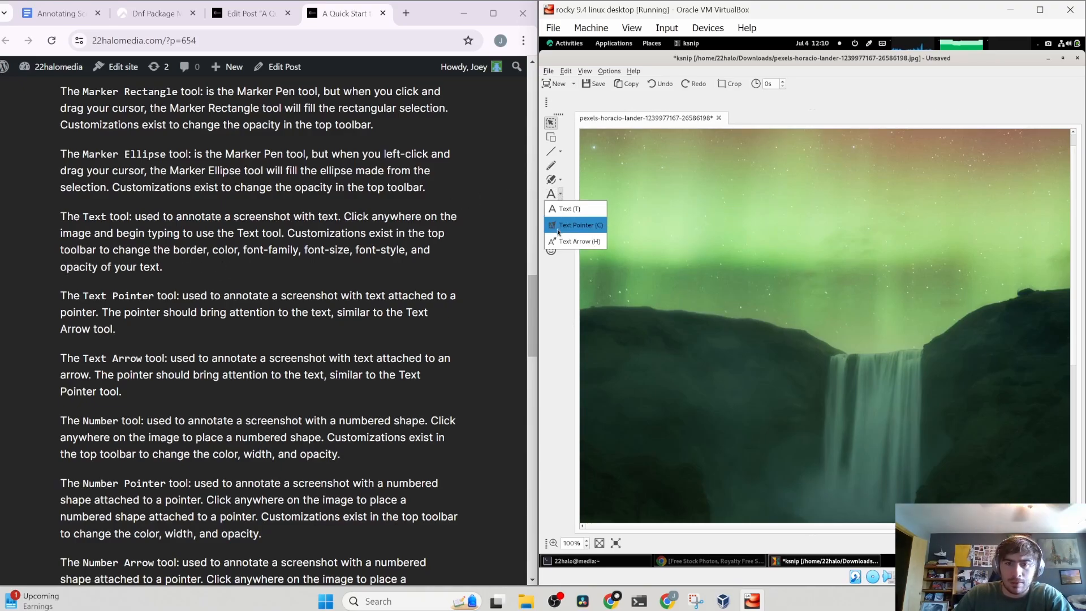
{"action": "left_click", "coordinate": [577, 220]}
{"action": "left_click_drag", "start_coordinate": [621, 215], "coordinate": [893, 229]}
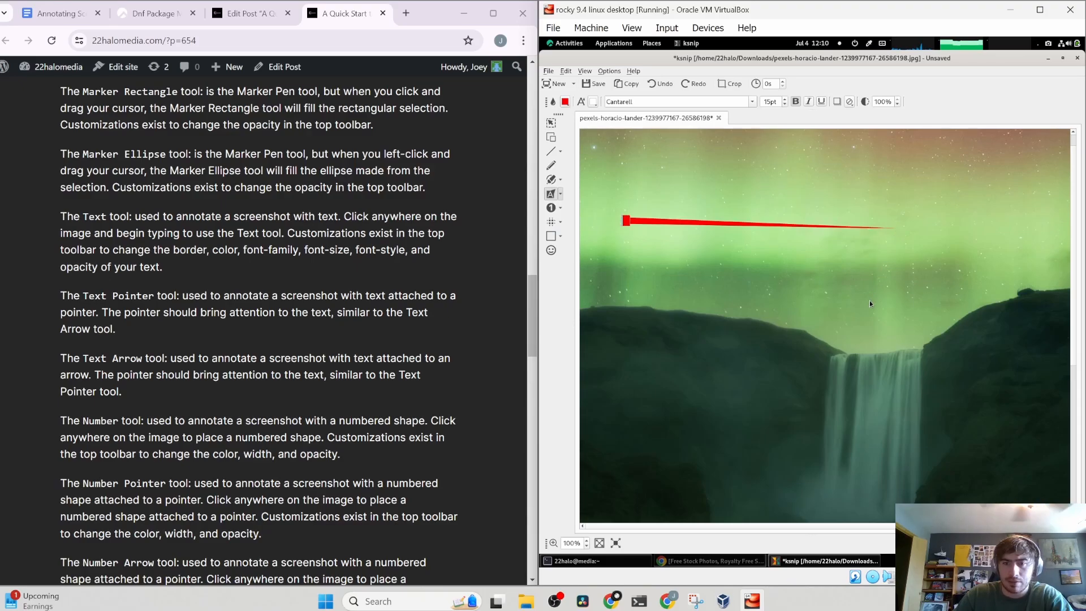
{"action": "type", "text": "fdafasdfasdfasdf"}
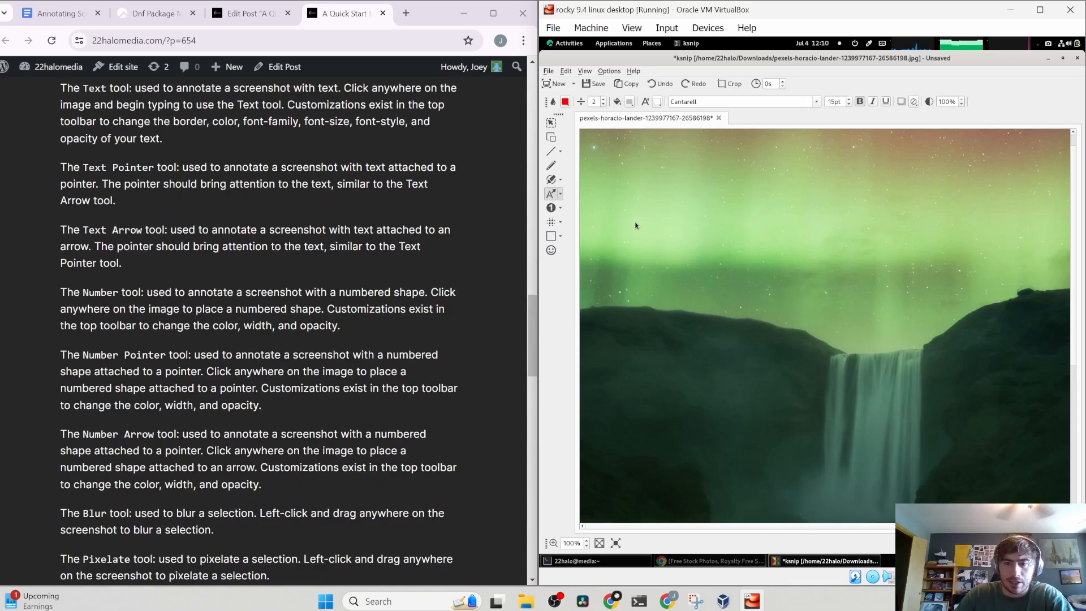
- Add a Text Arrow across the upper sky with the text "dafsdfasdfasdfasdfas", and delete it
{"action": "left_click_drag", "start_coordinate": [629, 227], "coordinate": [877, 231]}
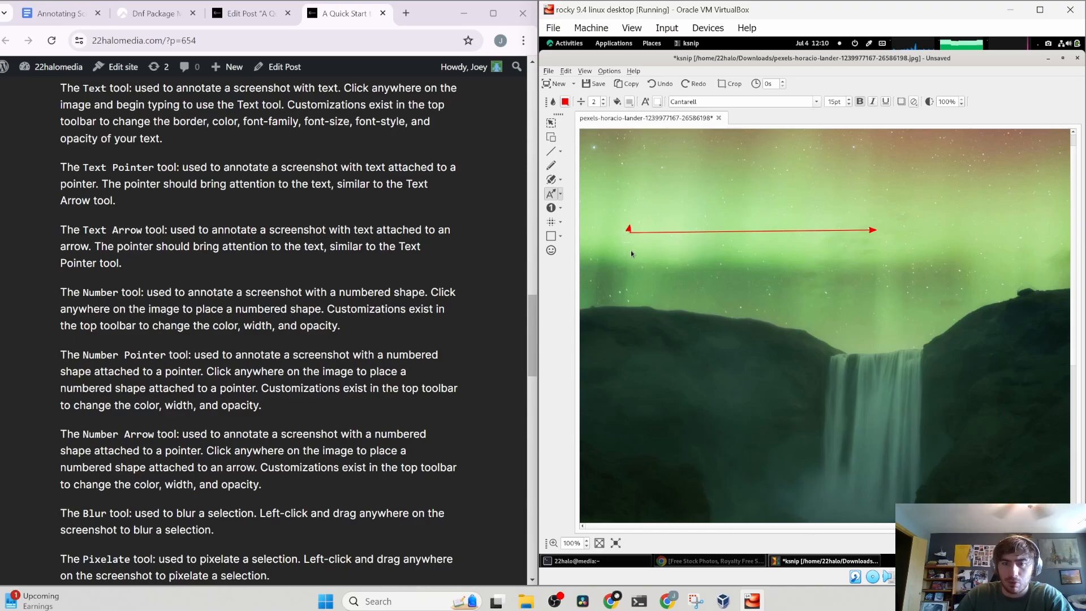
{"action": "type", "text": "dafsdfasdfasdfasdfas"}
{"action": "left_click", "coordinate": [551, 123]}
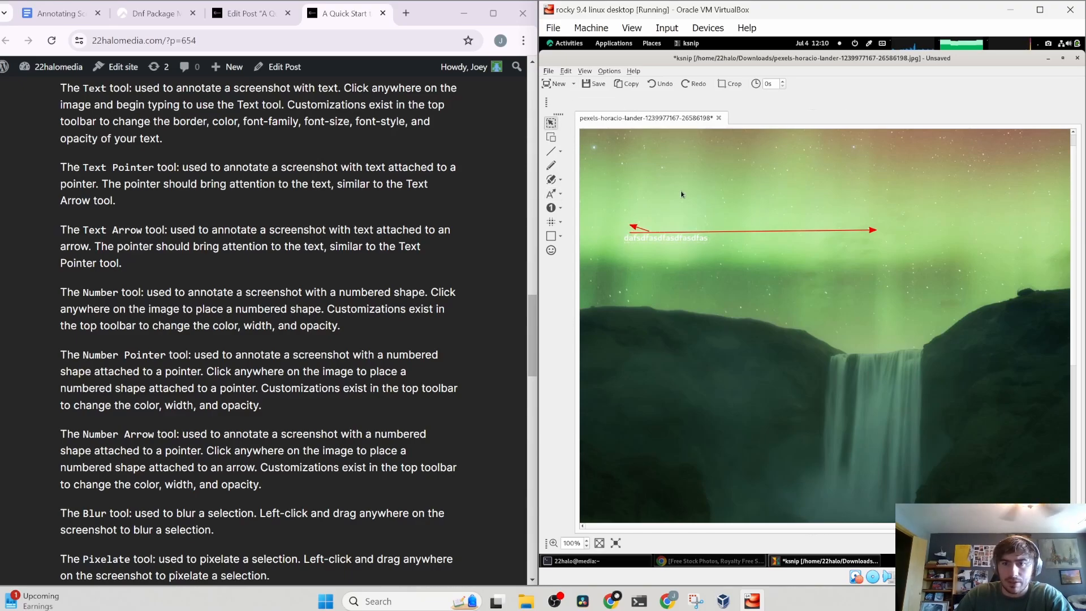
{"action": "left_click_drag", "start_coordinate": [704, 186], "coordinate": [648, 233]}
{"action": "key", "text": "Delete"}
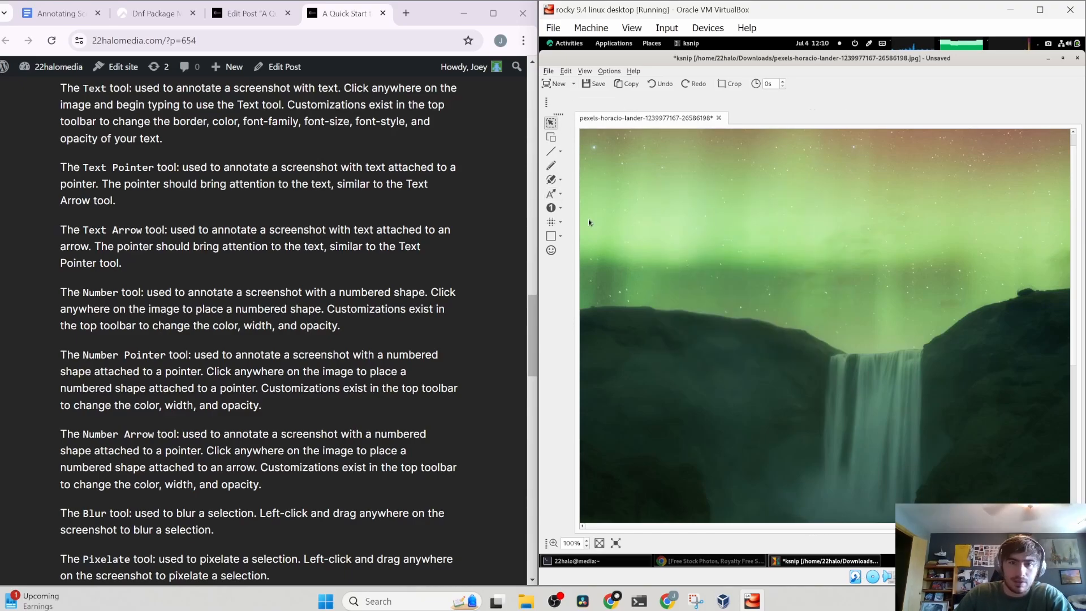
- Place eight numbered badges, 1 to 8, around the sky, hillside and waterfall with the Number tool
{"action": "left_click", "coordinate": [553, 209]}
{"action": "left_click", "coordinate": [789, 249]}
{"action": "left_click", "coordinate": [683, 326]}
{"action": "left_click", "coordinate": [742, 371]}
{"action": "left_click", "coordinate": [915, 363]}
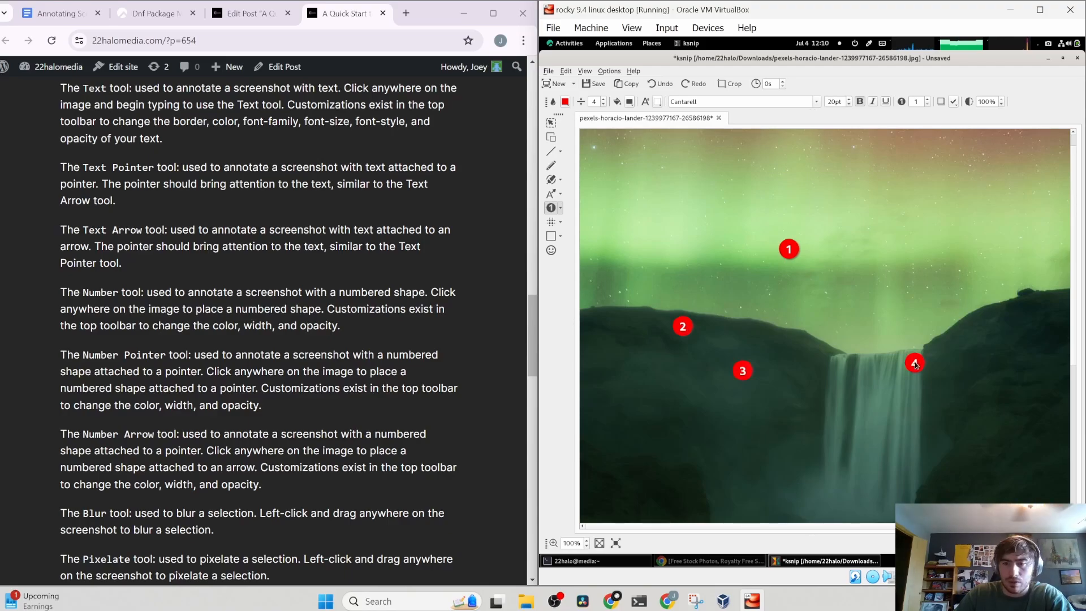
{"action": "left_click", "coordinate": [894, 273]}
{"action": "left_click", "coordinate": [752, 304]}
{"action": "left_click", "coordinate": [685, 229]}
{"action": "left_click", "coordinate": [795, 182]}
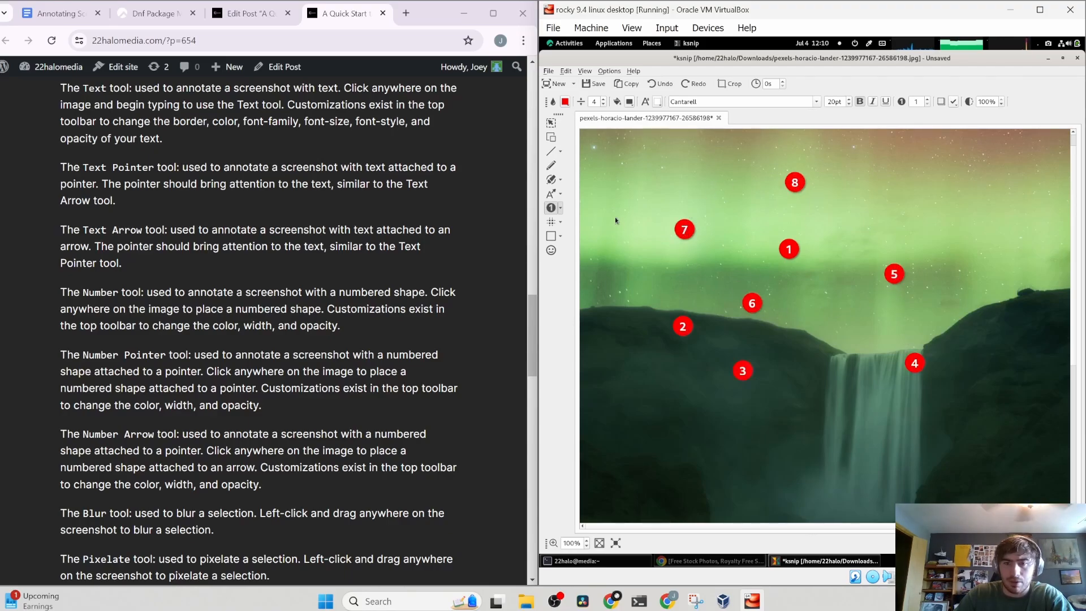
- Select all the numbered badges on the image and delete them
{"action": "left_click", "coordinate": [551, 123]}
{"action": "left_click_drag", "start_coordinate": [626, 134], "coordinate": [988, 424]}
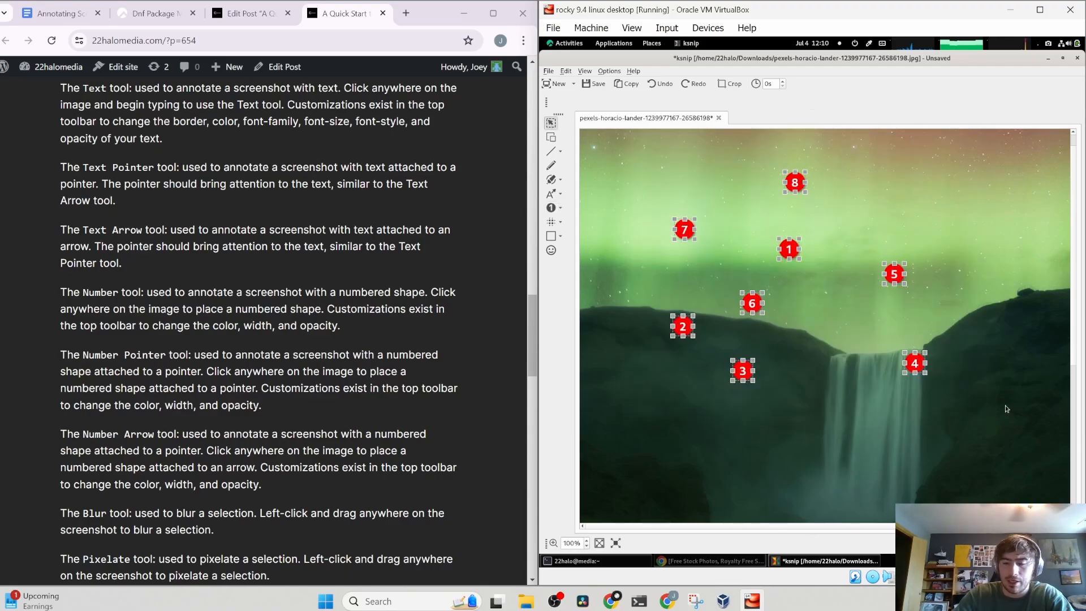
{"action": "key", "text": "Delete"}
- Place numbered pointers in the sky above the hill ridge with the Number Pointer tool
{"action": "scroll", "coordinate": [495, 211], "scroll_direction": "down", "scroll_amount": 2}
{"action": "left_click", "coordinate": [560, 208]}
{"action": "left_click", "coordinate": [583, 215]}
{"action": "left_click", "coordinate": [664, 249]}
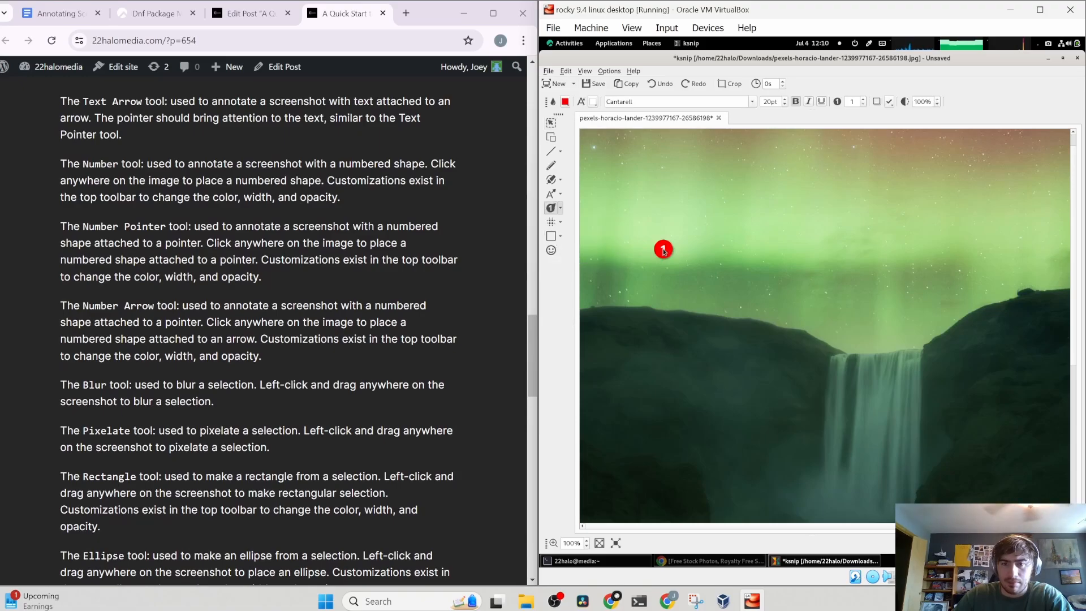
{"action": "left_click_drag", "start_coordinate": [663, 251], "coordinate": [632, 294]}
{"action": "left_click_drag", "start_coordinate": [670, 247], "coordinate": [684, 311]}
- Select all the numbered pointers on the image and delete them
{"action": "left_click", "coordinate": [551, 123]}
{"action": "left_click_drag", "start_coordinate": [622, 140], "coordinate": [871, 465]}
{"action": "key", "text": "Delete"}
- Draw a numbered arrow across the upper sky with the Number Arrow tool, and delete it
{"action": "left_click", "coordinate": [551, 208]}
{"action": "left_click", "coordinate": [560, 209]}
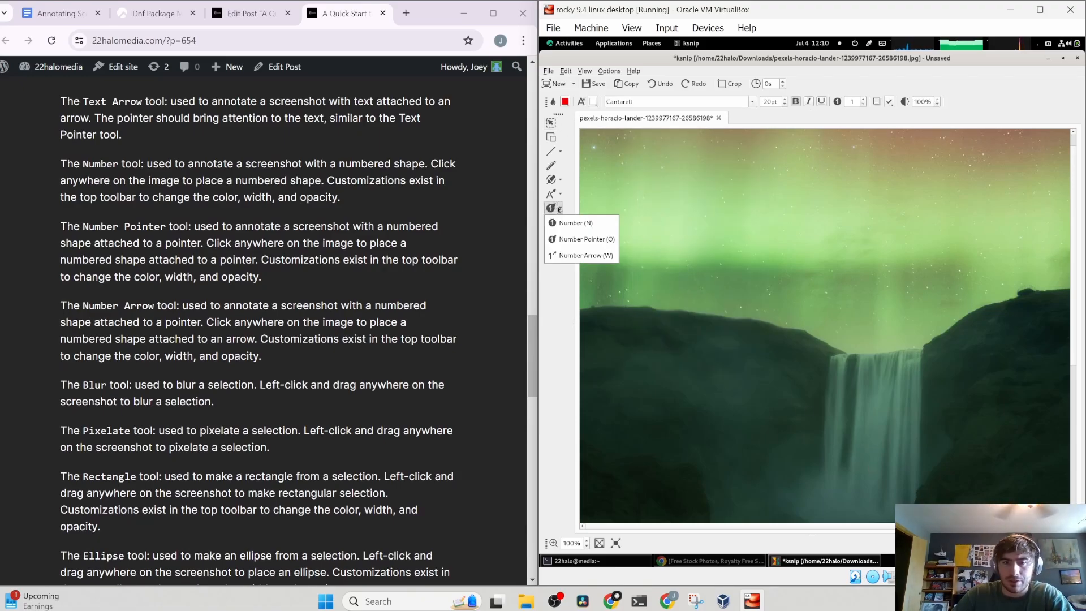
{"action": "left_click", "coordinate": [583, 256]}
{"action": "left_click_drag", "start_coordinate": [611, 216], "coordinate": [813, 242]}
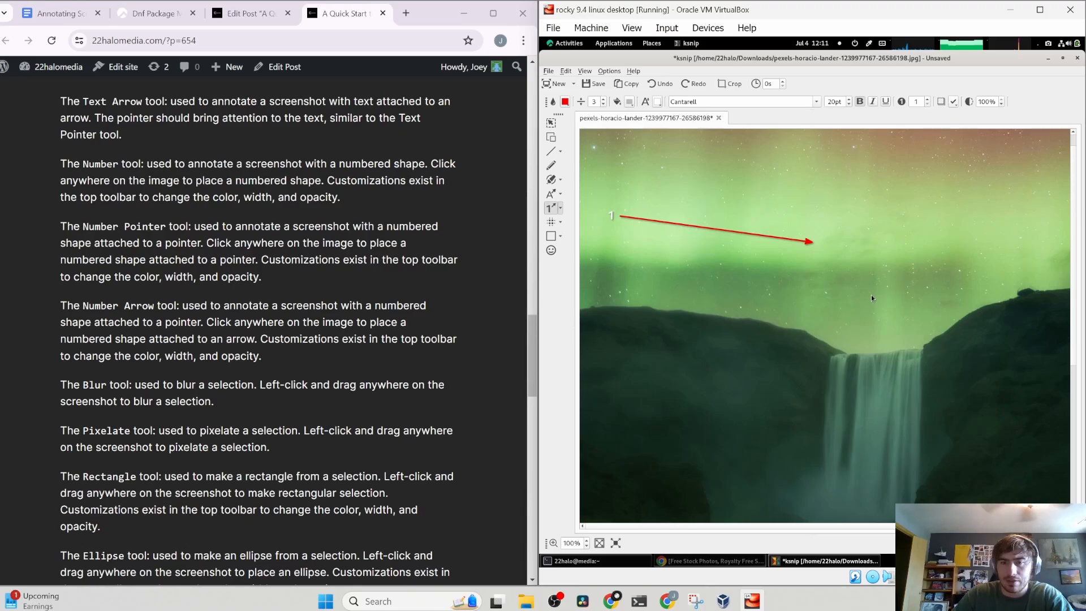
{"action": "left_click_drag", "start_coordinate": [917, 289], "coordinate": [807, 286]}
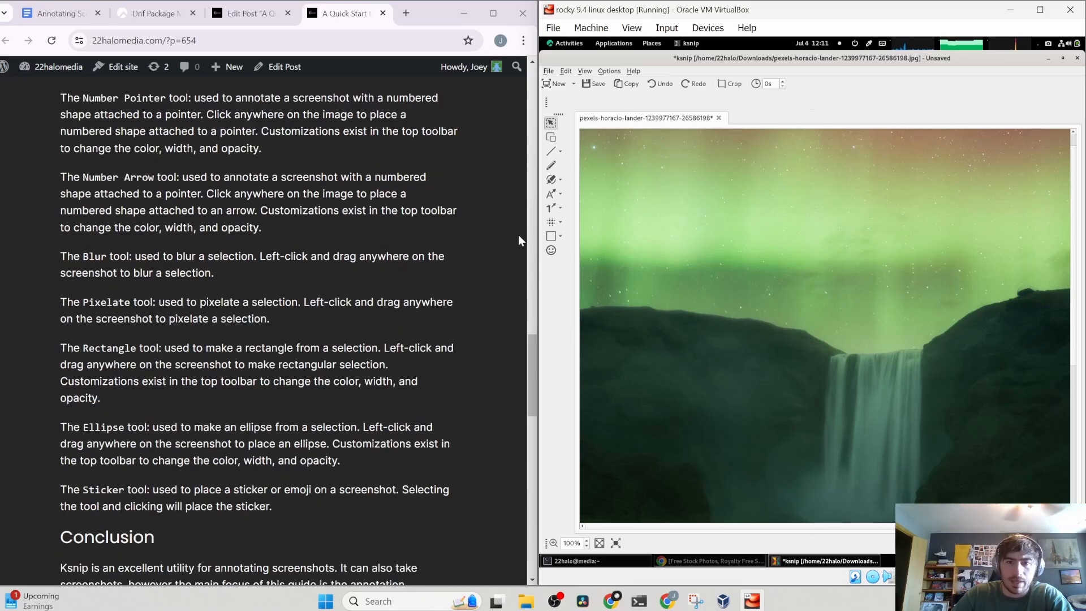
- Blur an area across the lower sky and hill ridge with the Blur tool, and pixelate the waterfall with the Pixelate tool
{"action": "left_click", "coordinate": [558, 240]}
{"action": "left_click", "coordinate": [551, 222]}
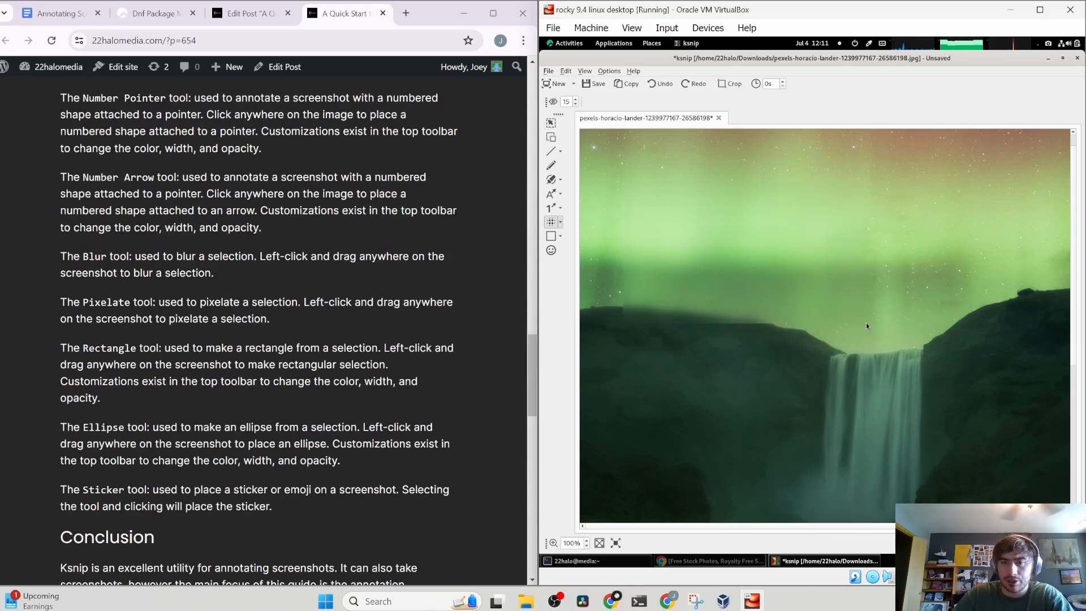
{"action": "left_click", "coordinate": [560, 223]}
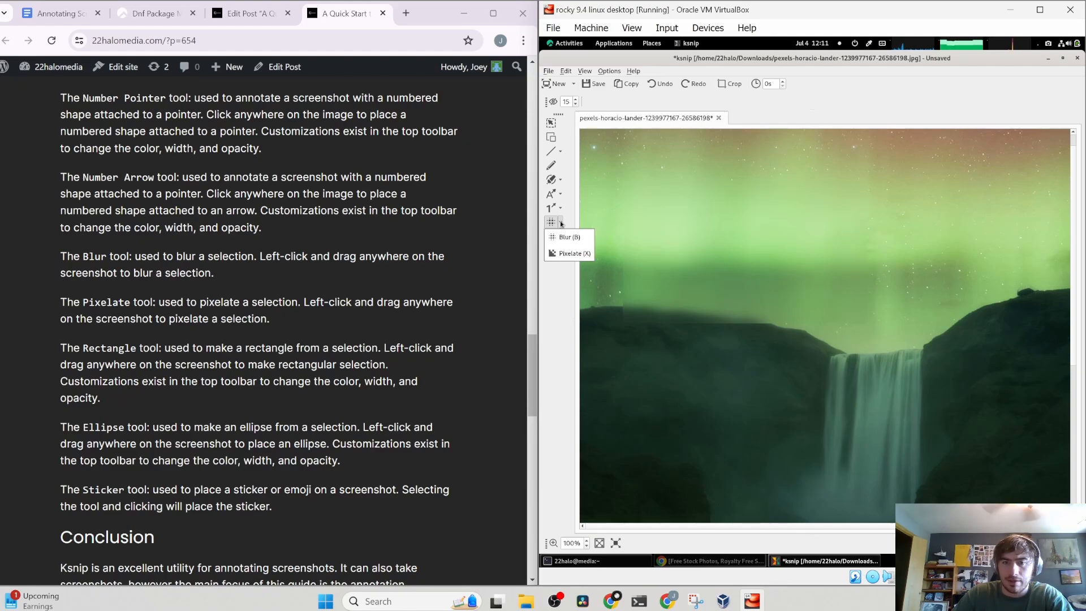
{"action": "left_click", "coordinate": [568, 253]}
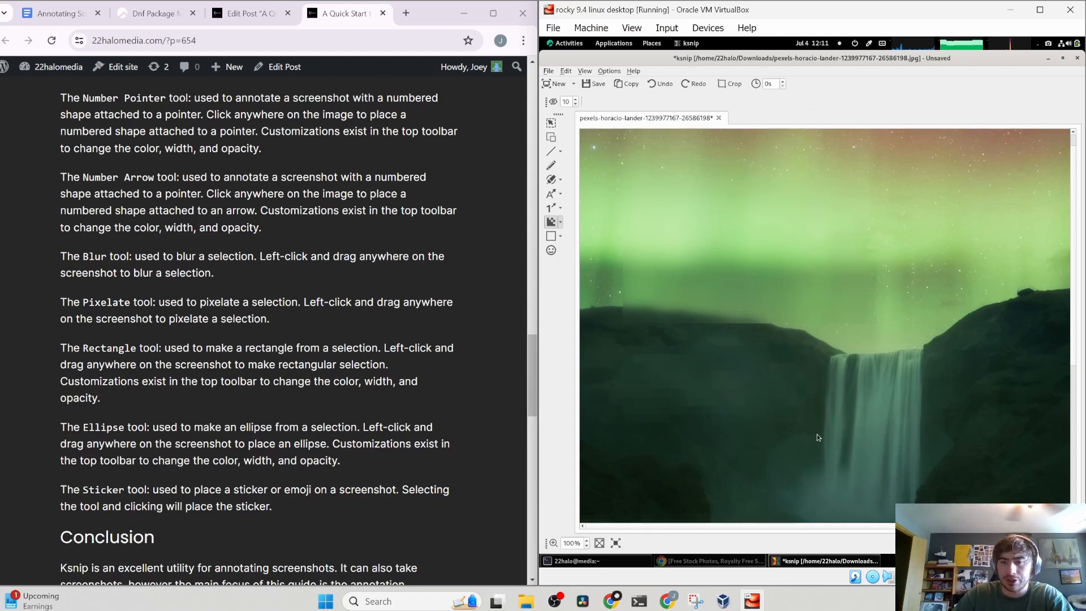
{"action": "left_click_drag", "start_coordinate": [826, 346], "coordinate": [913, 474]}
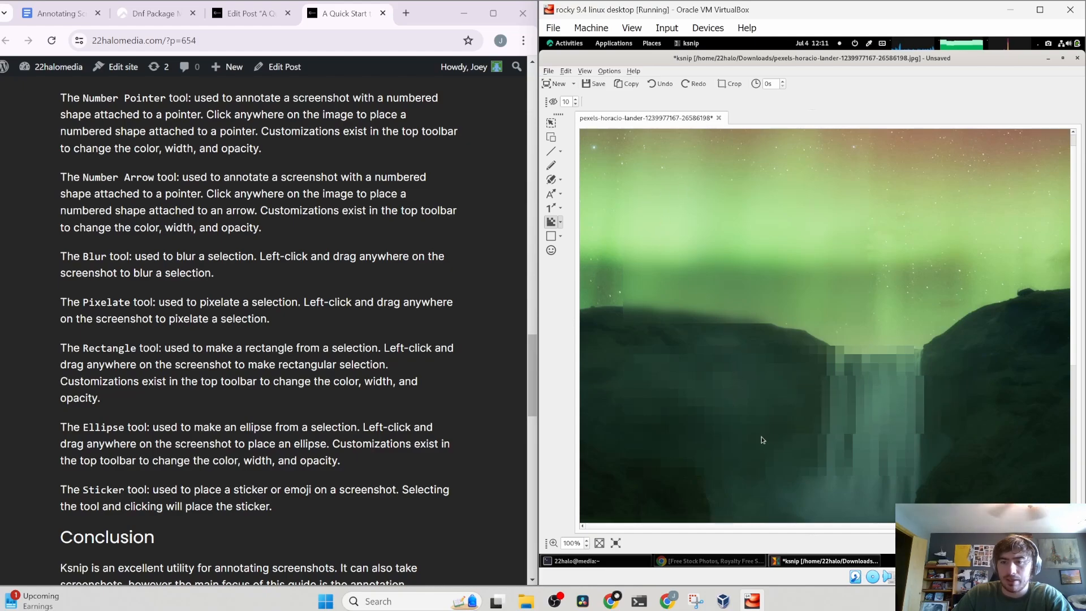
- Delete the blurred and pixelated areas, and draw a grey filled rectangle across the sky with the Rectangle tool
{"action": "left_click", "coordinate": [552, 123]}
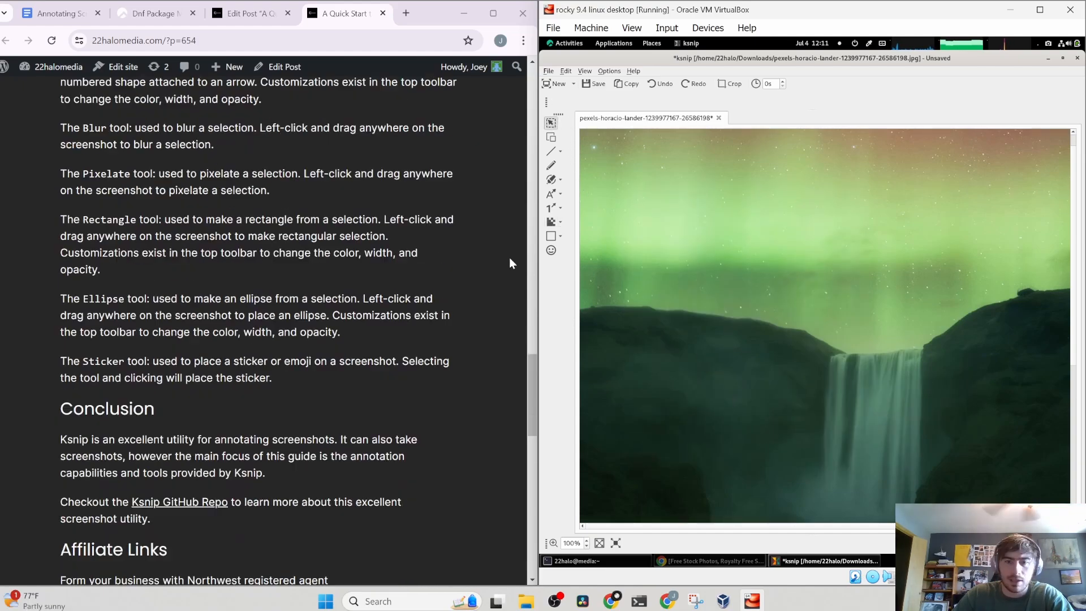
{"action": "left_click", "coordinate": [555, 236]}
{"action": "left_click_drag", "start_coordinate": [630, 206], "coordinate": [827, 309]}
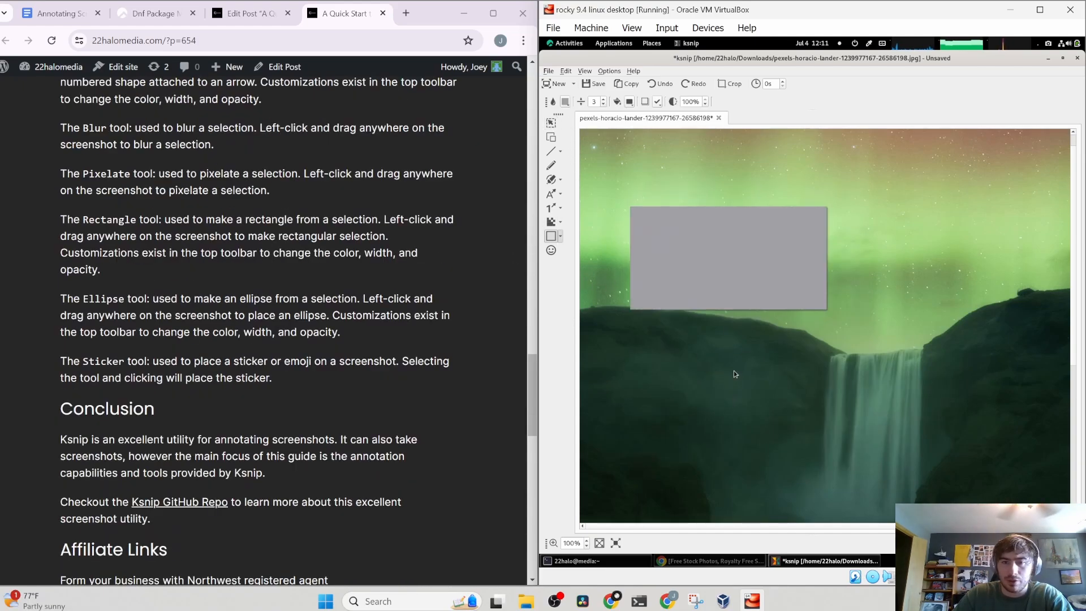
- Draw a red, unfilled ellipse on the dark hill below the grey rectangle with the Ellipse tool
{"action": "left_click", "coordinate": [565, 239]}
{"action": "left_click", "coordinate": [567, 266]}
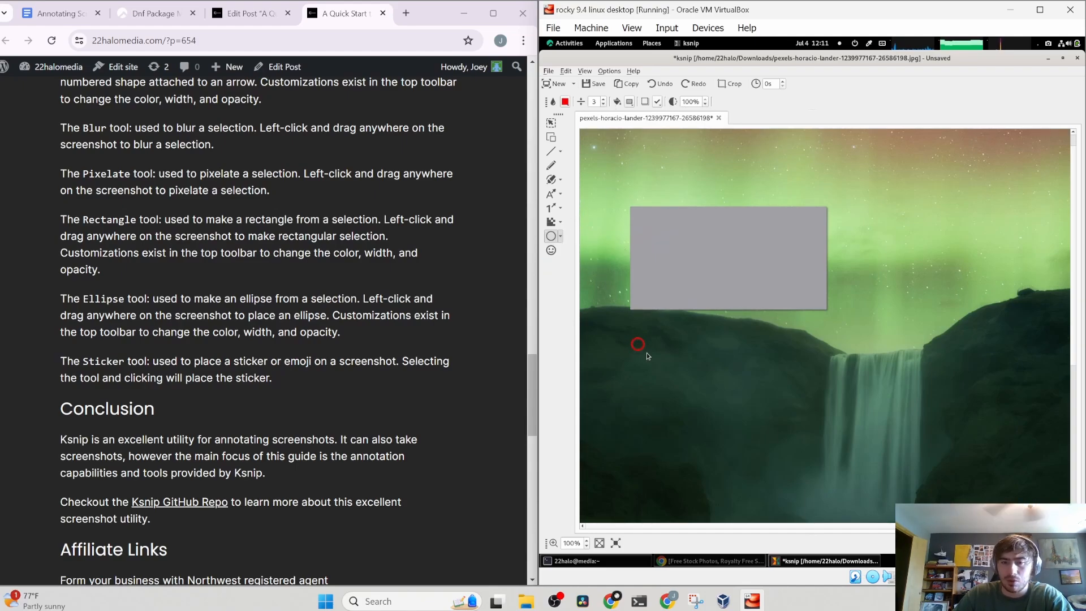
{"action": "left_click_drag", "start_coordinate": [647, 355], "coordinate": [742, 432]}
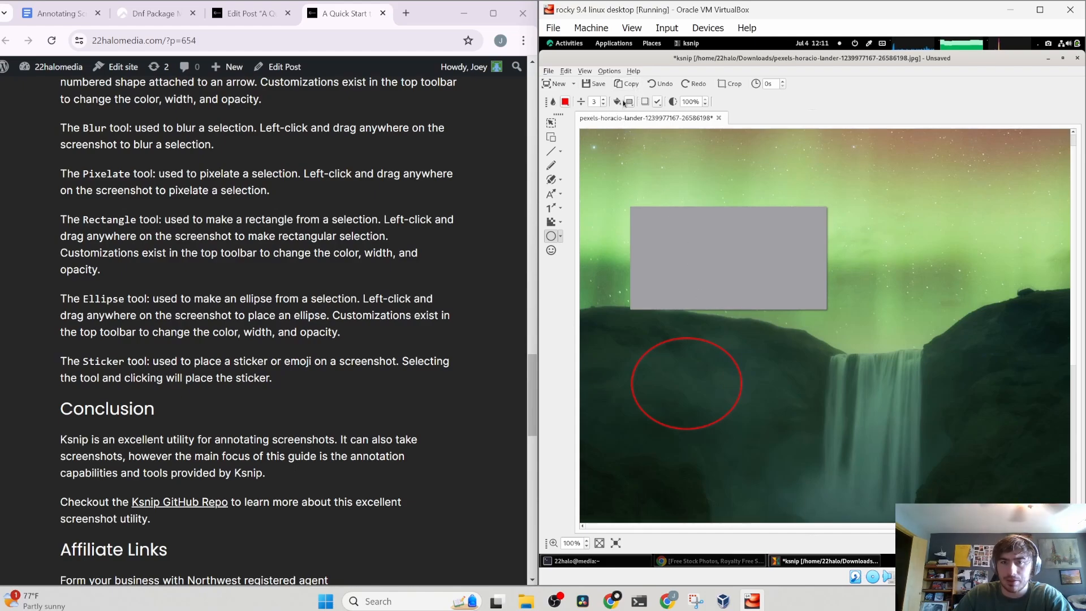
- Place five orange angry-face stickers around the waterfall and the sky above it with the Sticker tool
{"action": "scroll", "coordinate": [358, 338], "scroll_direction": "down", "scroll_amount": 3}
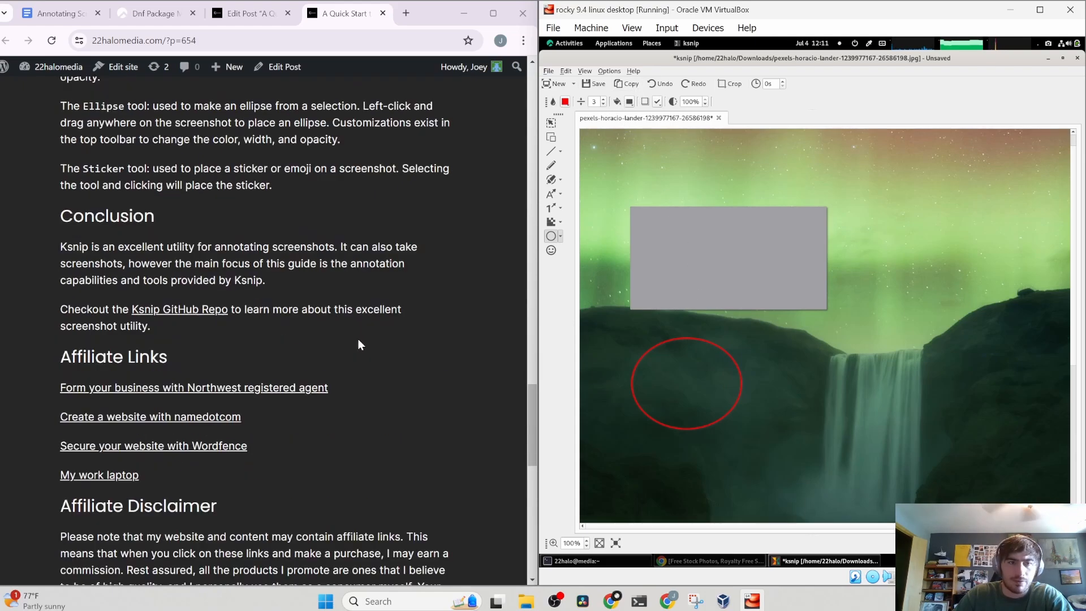
{"action": "left_click", "coordinate": [551, 250]}
{"action": "left_click", "coordinate": [565, 102]}
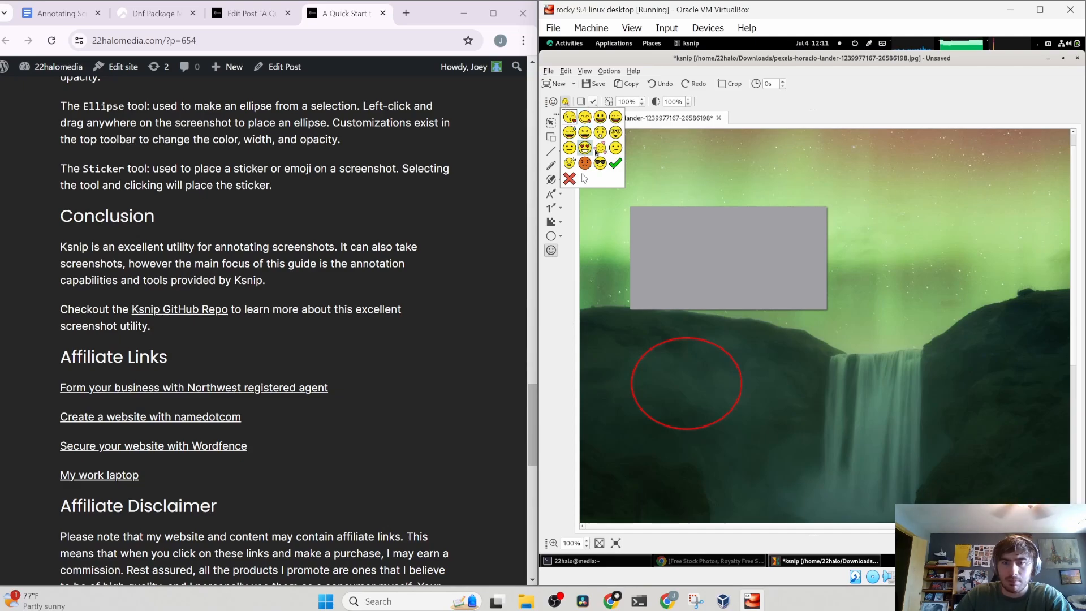
{"action": "left_click", "coordinate": [585, 163]}
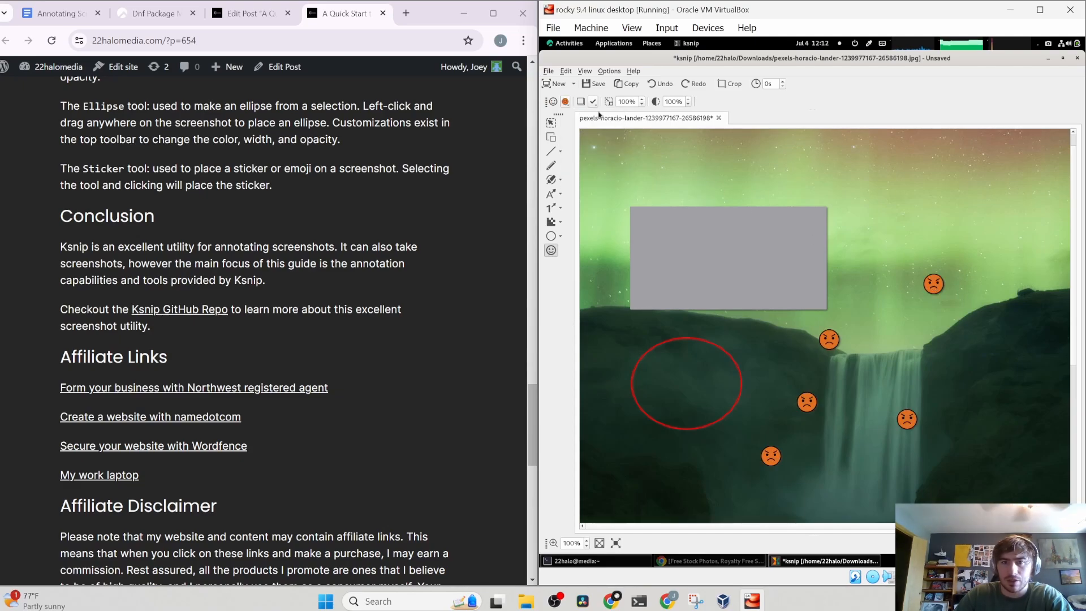
- Switch the sticker to the sunglasses face and place nine around the grey rectangle, the sky, the waterfall and the hills
{"action": "left_click", "coordinate": [565, 102]}
{"action": "left_click", "coordinate": [599, 163]}
{"action": "left_click", "coordinate": [820, 220]}
{"action": "left_click", "coordinate": [862, 254]}
{"action": "left_click", "coordinate": [875, 334]}
{"action": "left_click", "coordinate": [975, 378]}
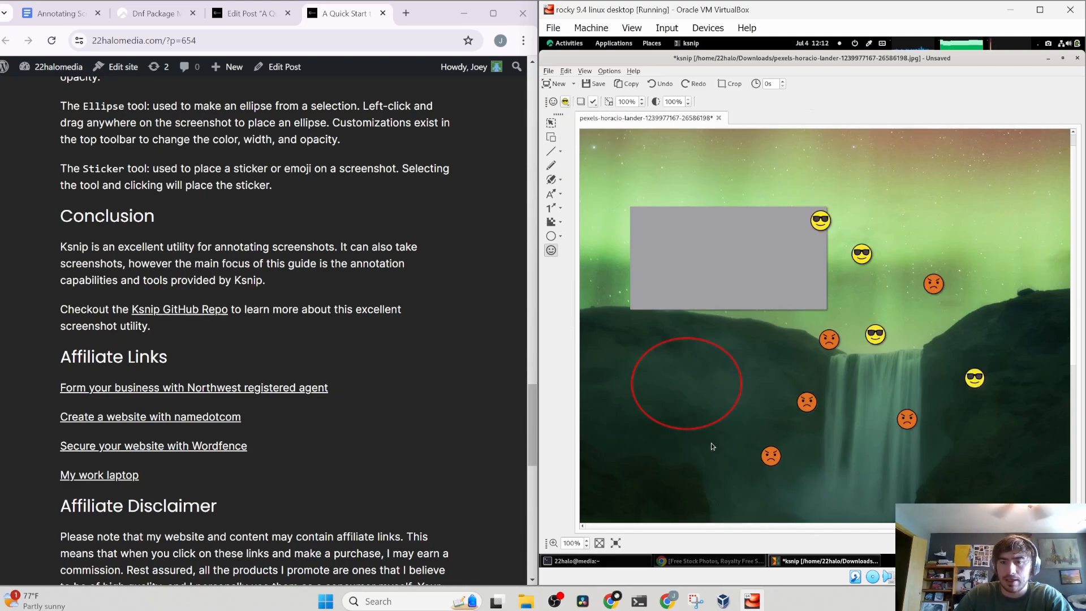
{"action": "left_click", "coordinate": [626, 185]}
{"action": "left_click", "coordinate": [688, 203]}
{"action": "left_click", "coordinate": [629, 317]}
{"action": "left_click", "coordinate": [711, 305]}
{"action": "left_click", "coordinate": [661, 466]}
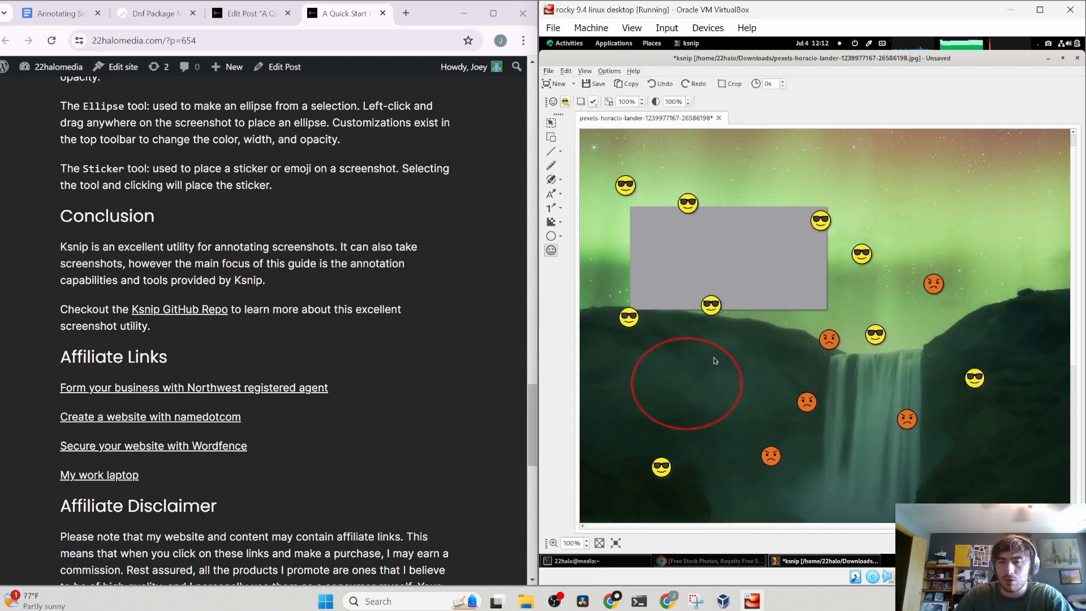
- Add six more sunglasses-face stickers over the upper sky, the hill beyond the waterfall, the lower waterfall and the red ellipse's edge
{"action": "scroll", "coordinate": [301, 280], "scroll_direction": "down", "scroll_amount": 2}
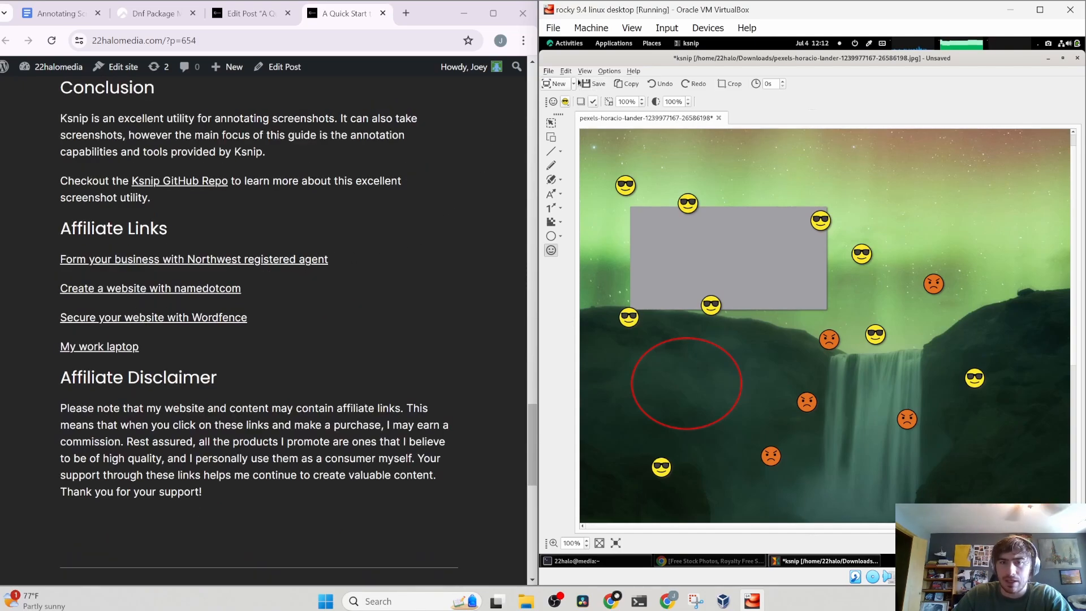
{"action": "left_click", "coordinate": [951, 199]}
{"action": "left_click", "coordinate": [975, 304]}
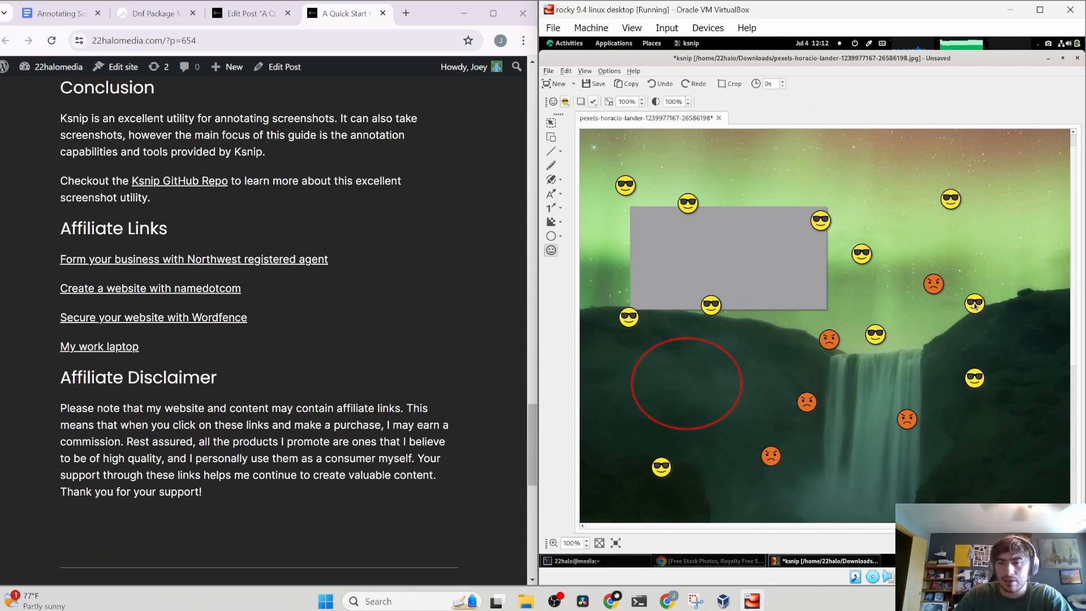
{"action": "left_click", "coordinate": [988, 397]}
{"action": "left_click", "coordinate": [987, 497]}
{"action": "left_click", "coordinate": [875, 473]}
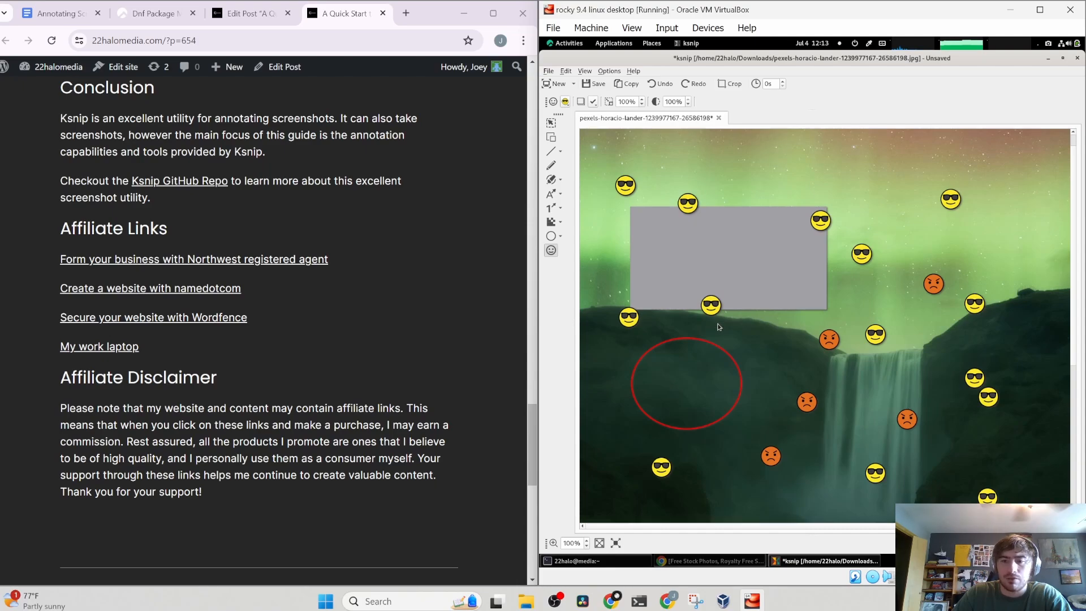
{"action": "left_click", "coordinate": [721, 349]}
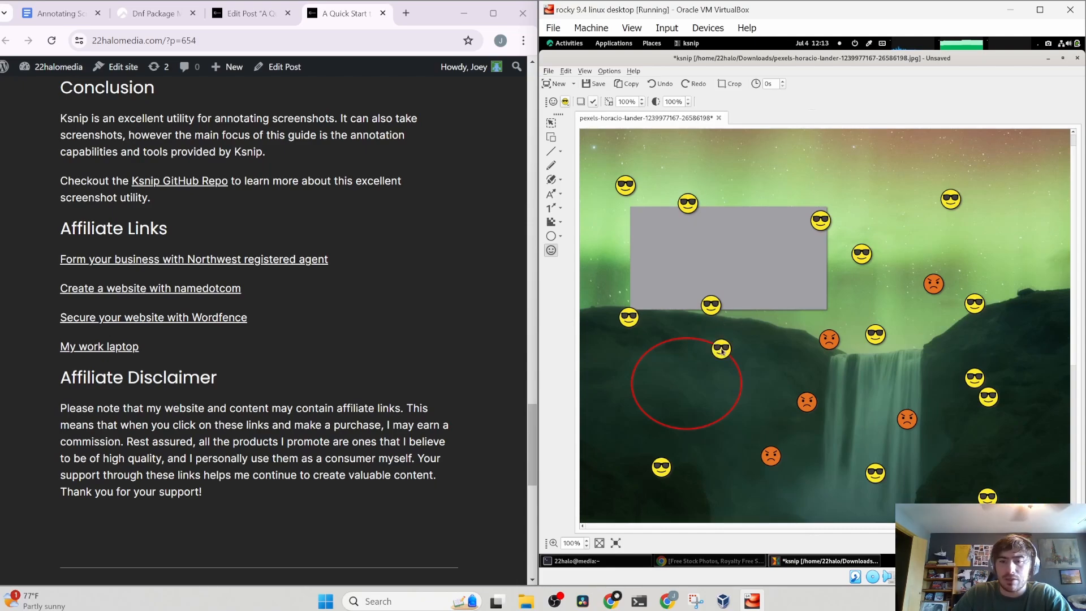